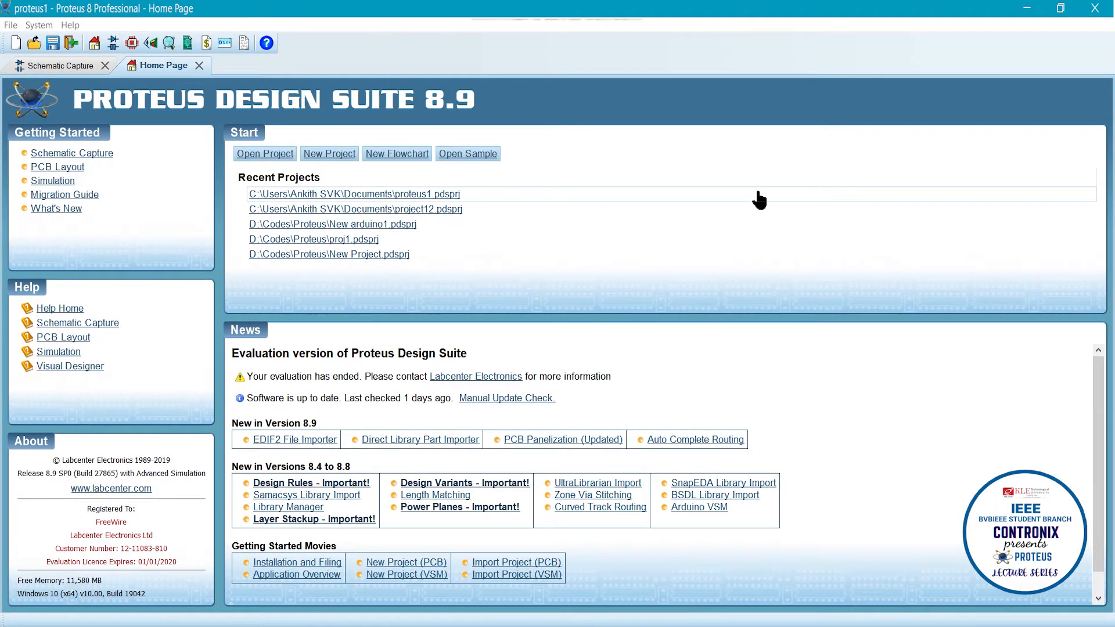
Start a new project and name it proteus1.pdsprj.
click(327, 155)
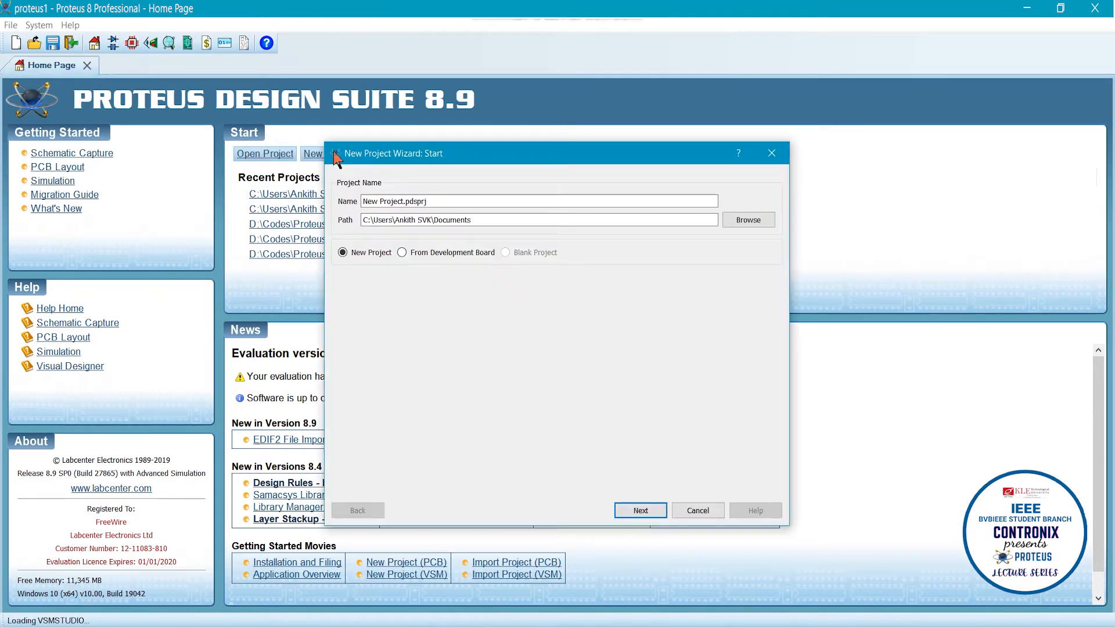
drag(406, 201, 346, 197)
key(BackSpace)
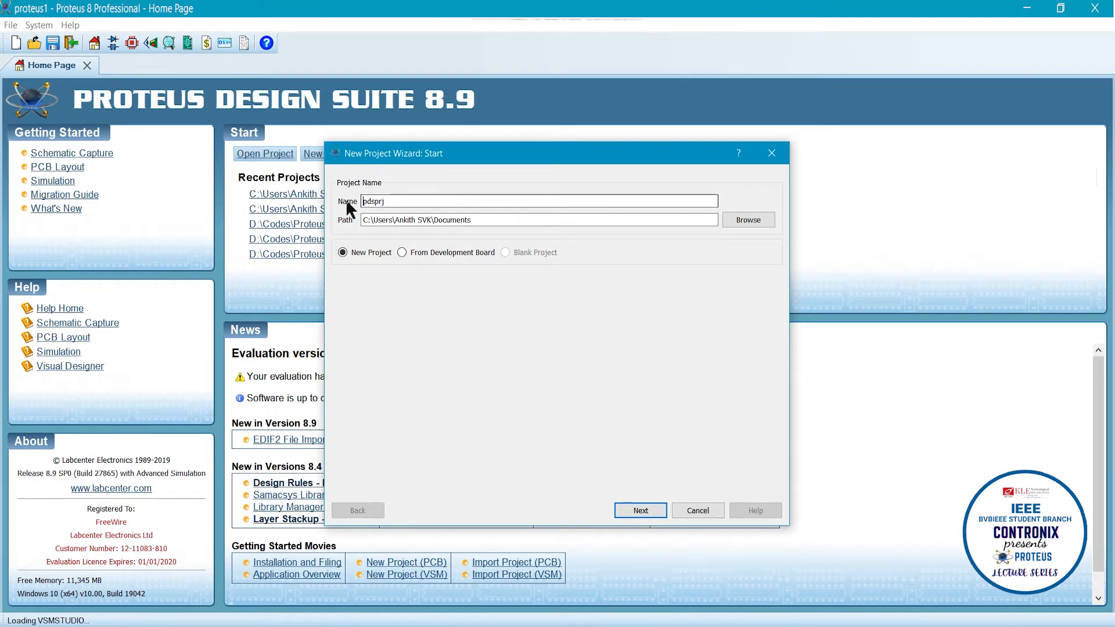
text(pro)
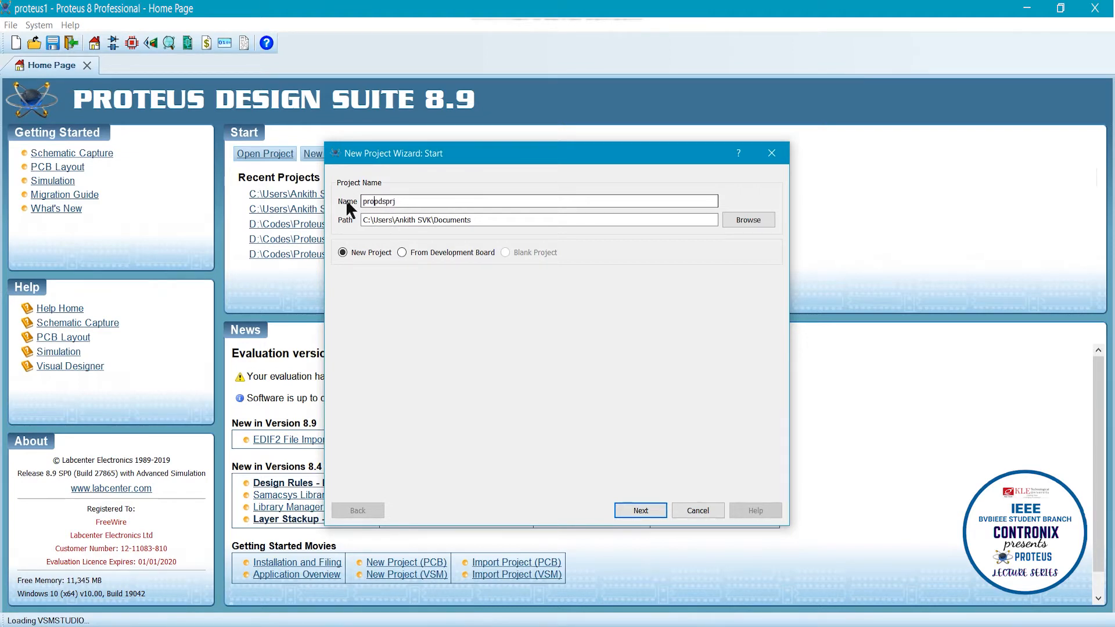
text(teus1.)
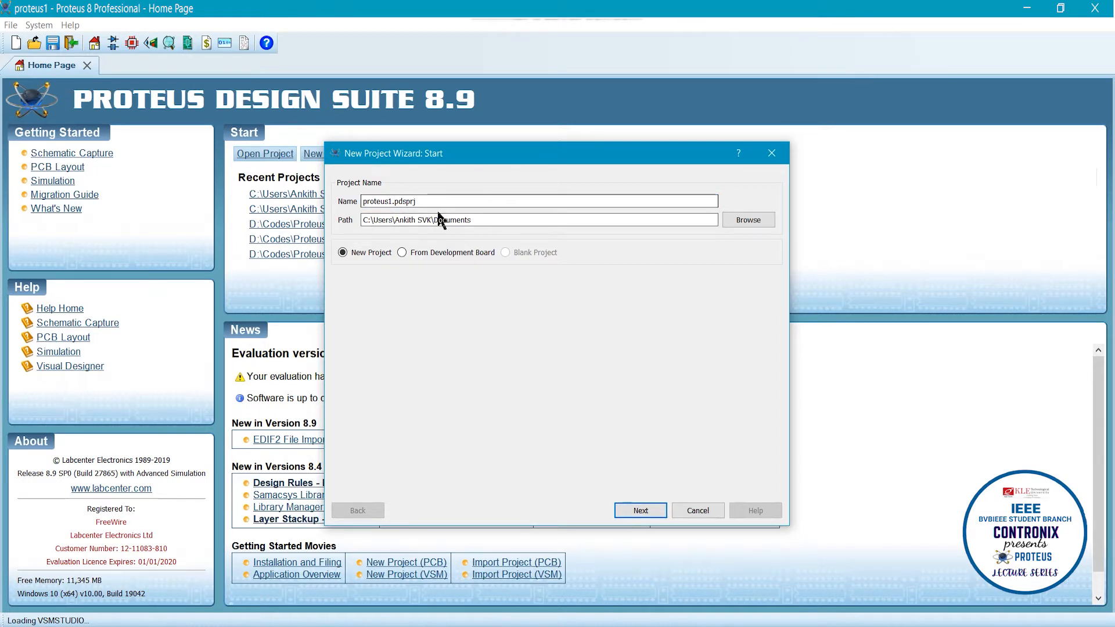
Set the project's save location to the folder D:\Codes\Proteus.
click(743, 219)
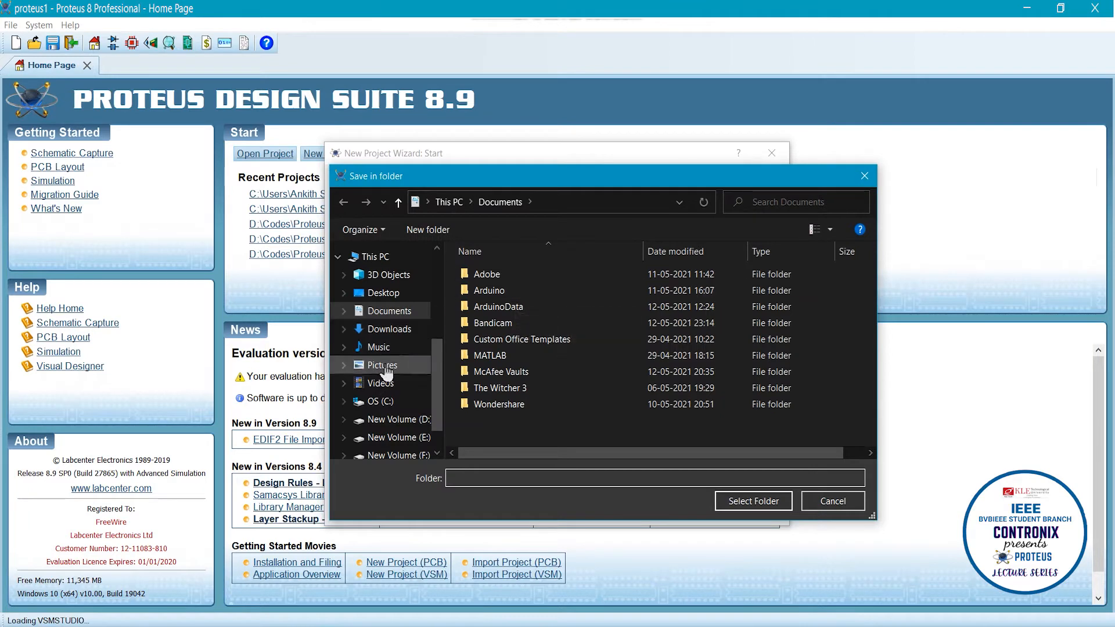
scroll(387, 371, down, 1)
click(384, 396)
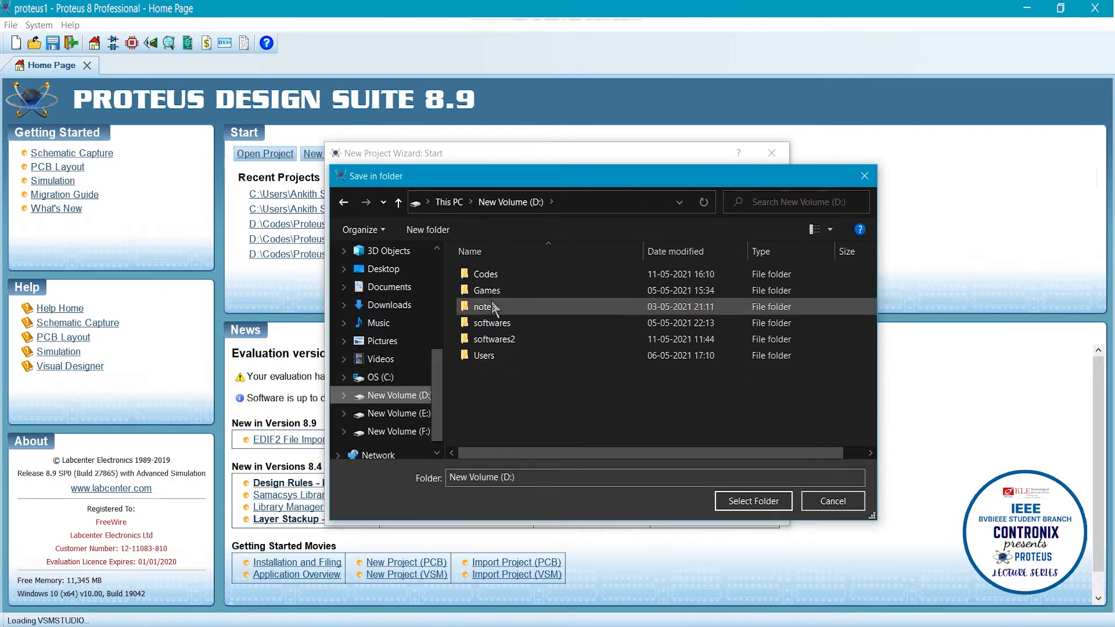
click(485, 355)
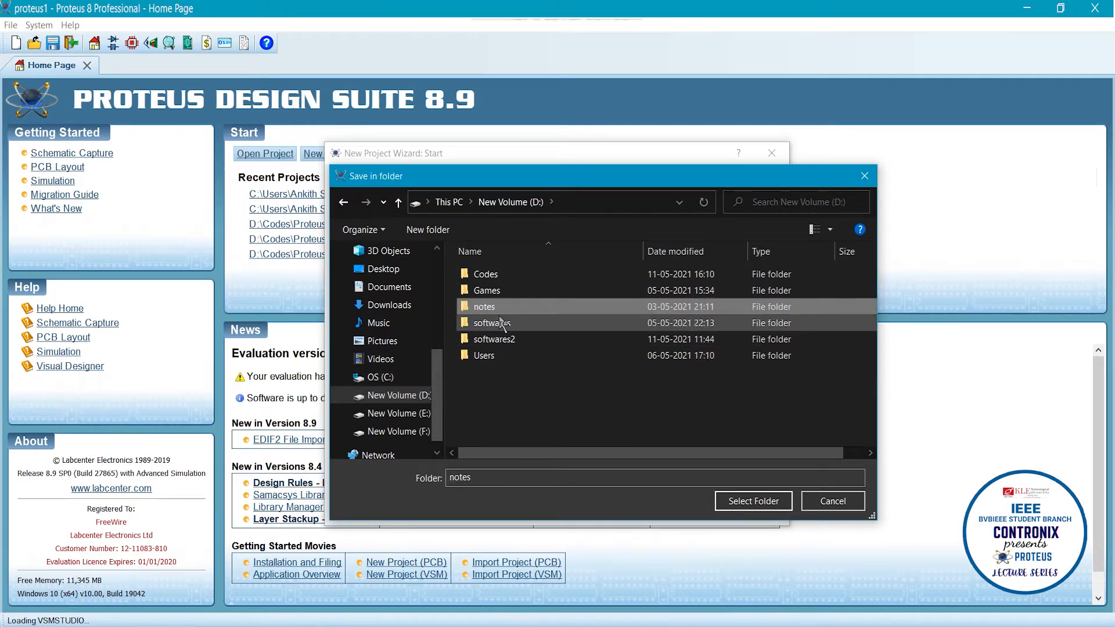
double_click(493, 274)
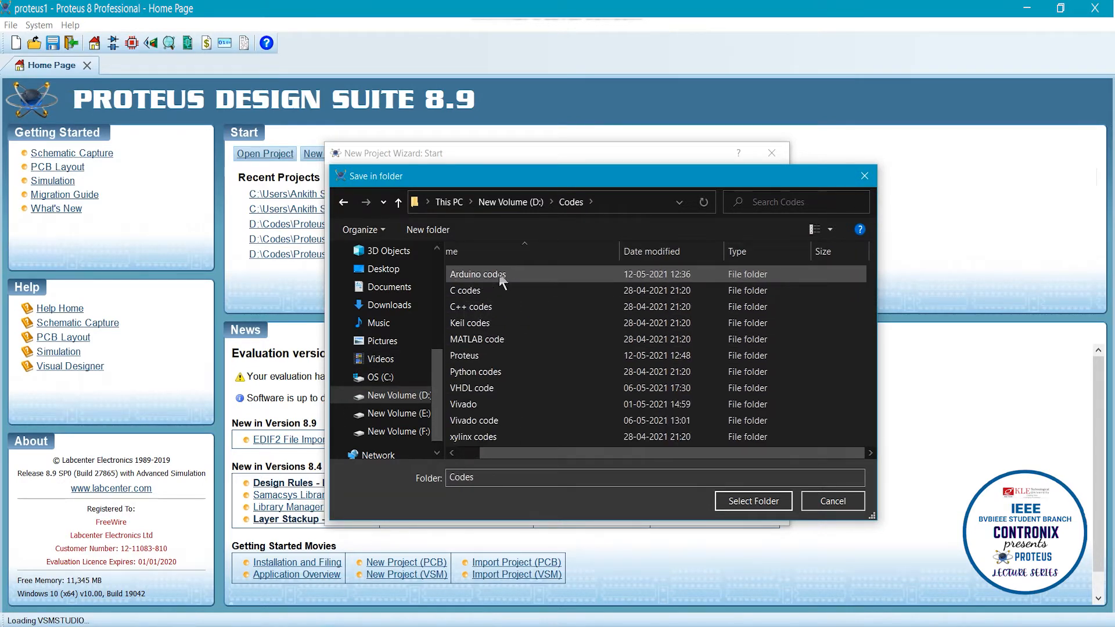
double_click(501, 355)
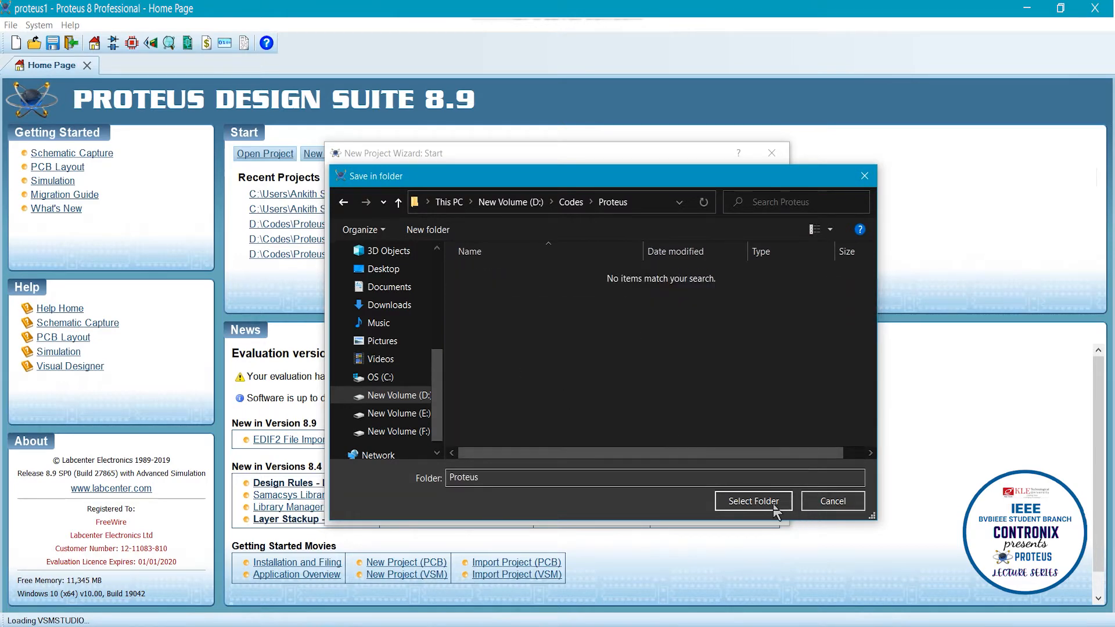
click(754, 500)
Create the project with a schematic from the DEFAULT template, without a PCB layout or firmware project.
click(637, 511)
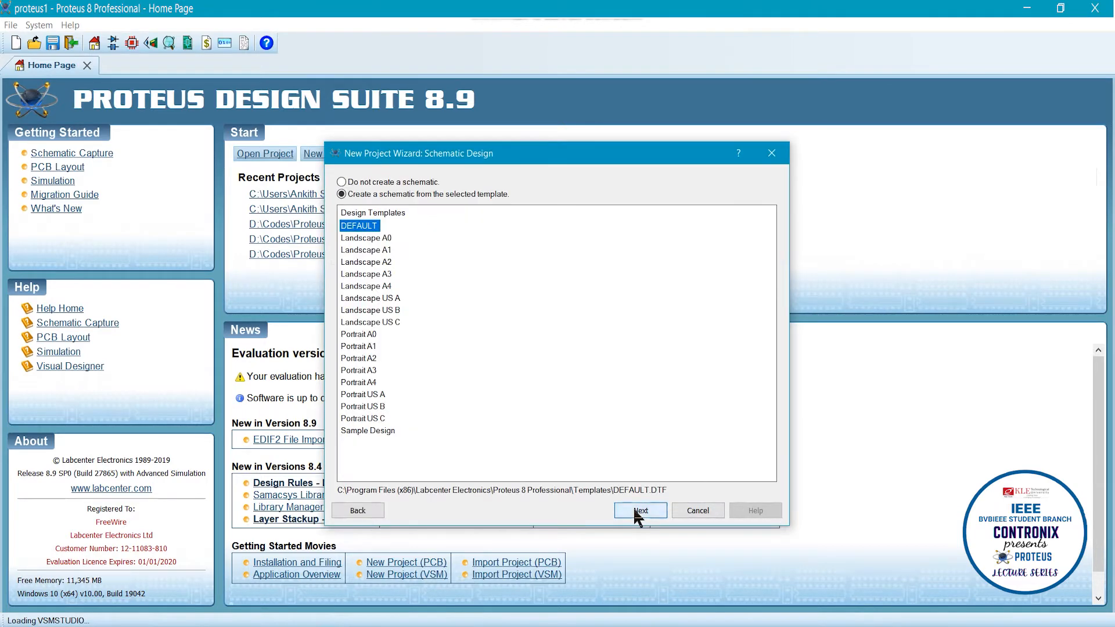
click(637, 510)
click(637, 510)
click(637, 510)
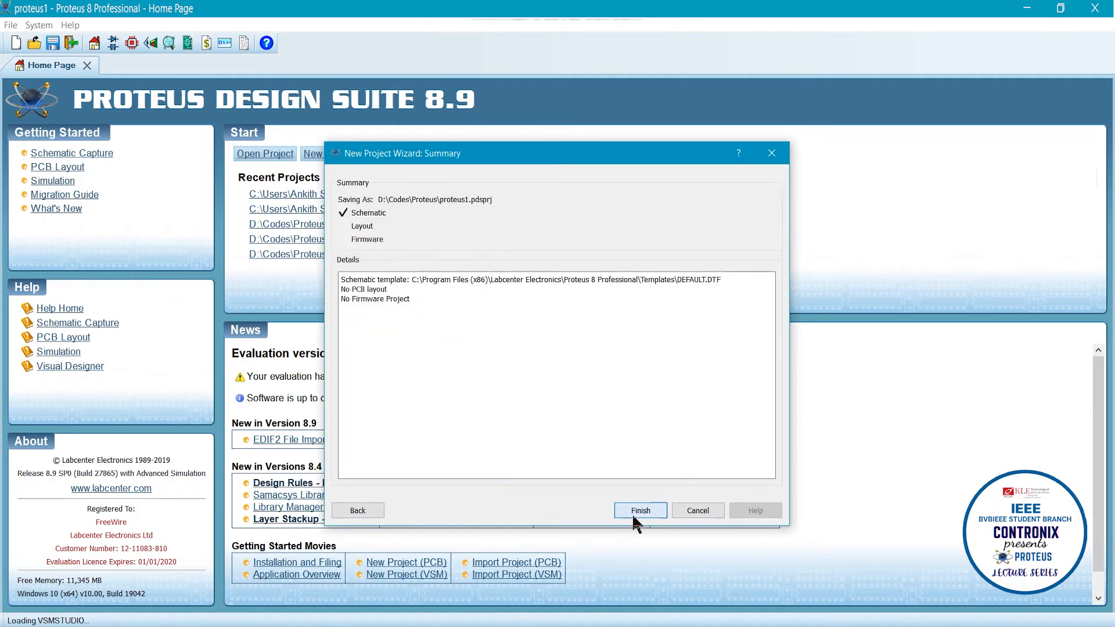
click(637, 510)
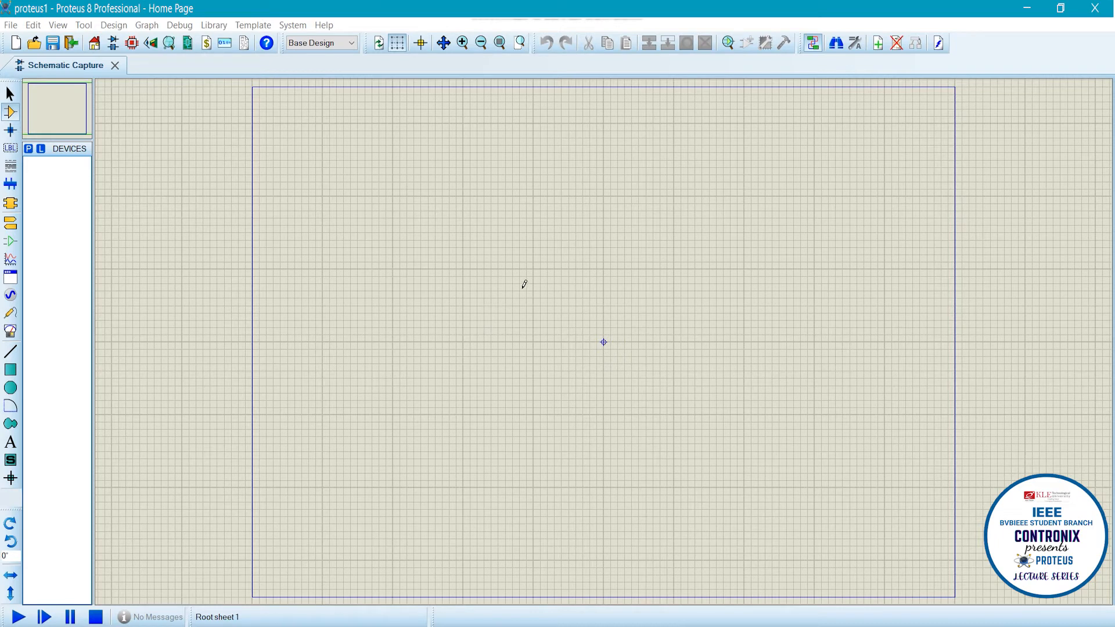
click(215, 27)
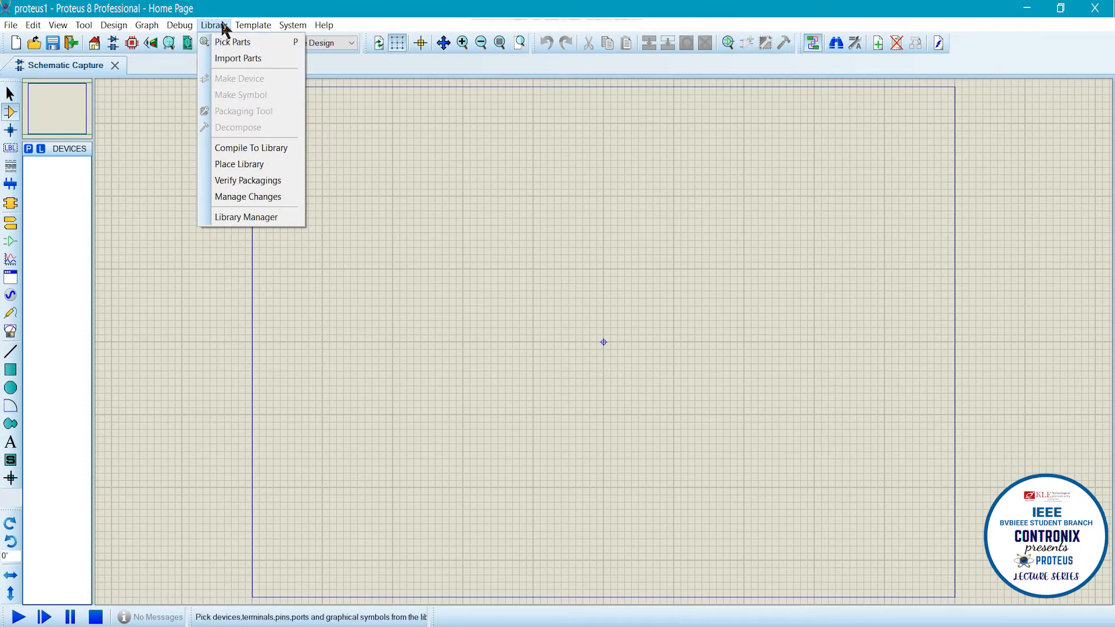
click(233, 43)
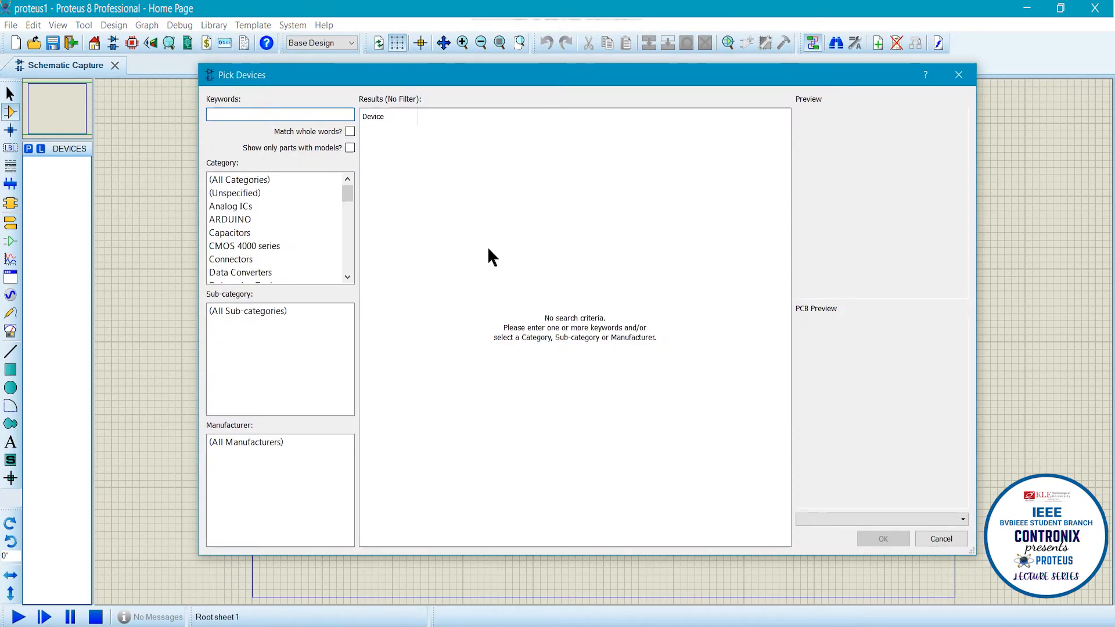
click(958, 75)
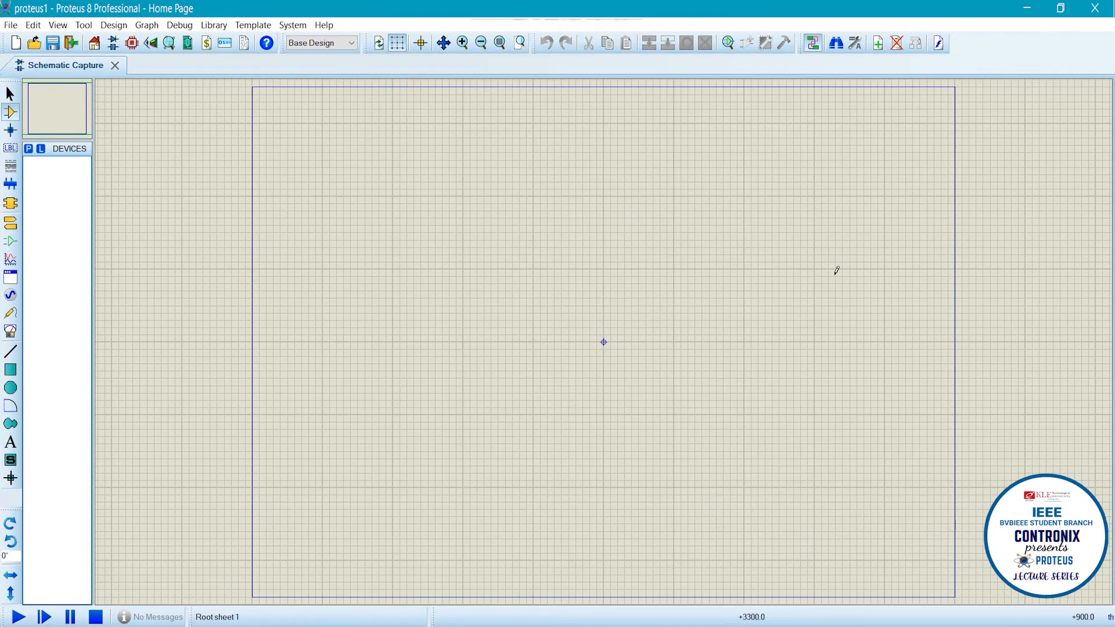
Search the parts library for "res" and add the generic resistor RES from the DEVICE library to the device list.
key(p)
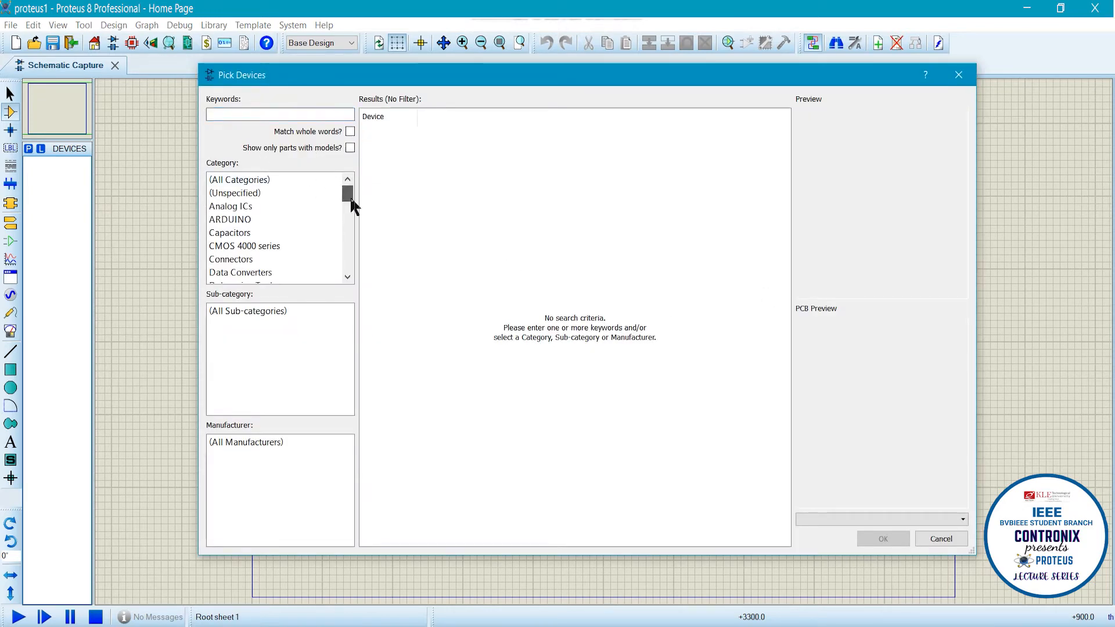
mouse_move(349, 196)
mouse_down()
mouse_move(346, 274)
mouse_move(343, 190)
mouse_up()
click(260, 115)
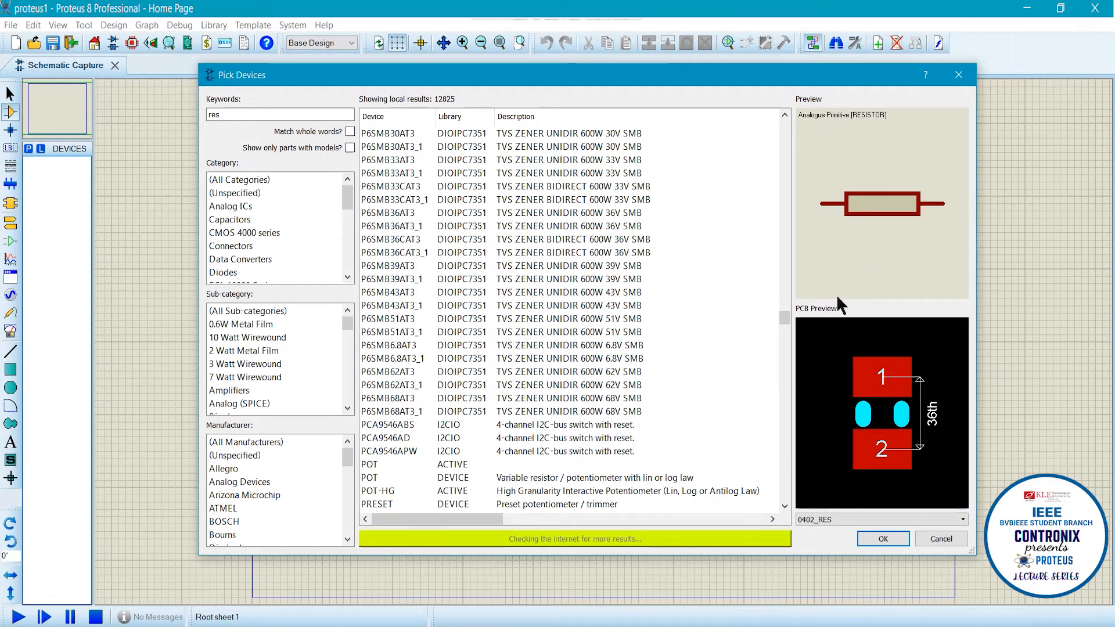
scroll(523, 293, down, 3)
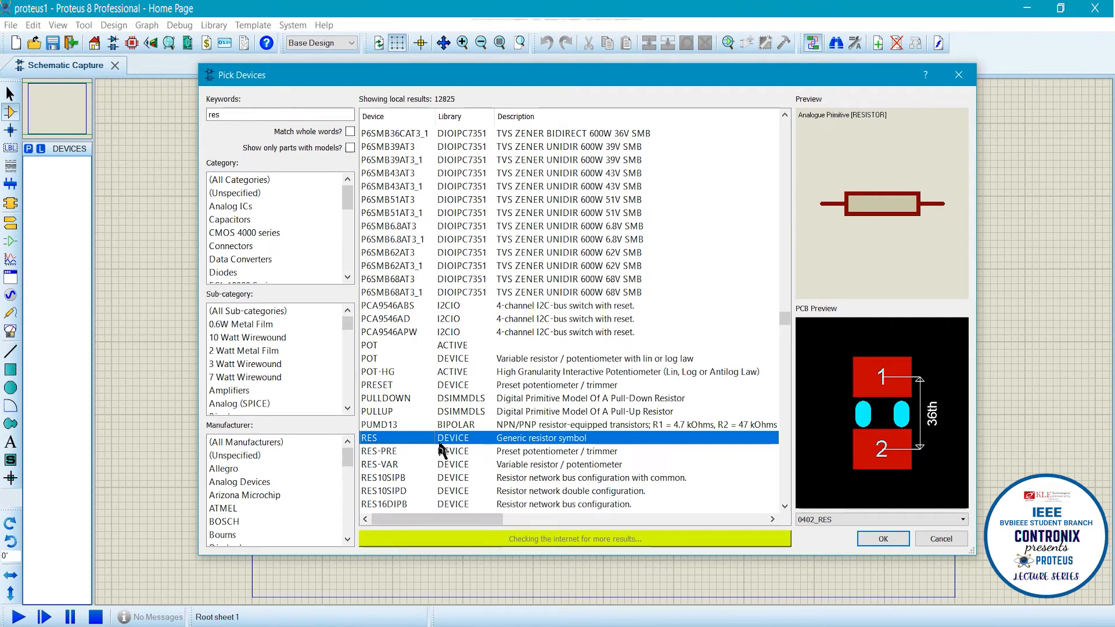
double_click(419, 442)
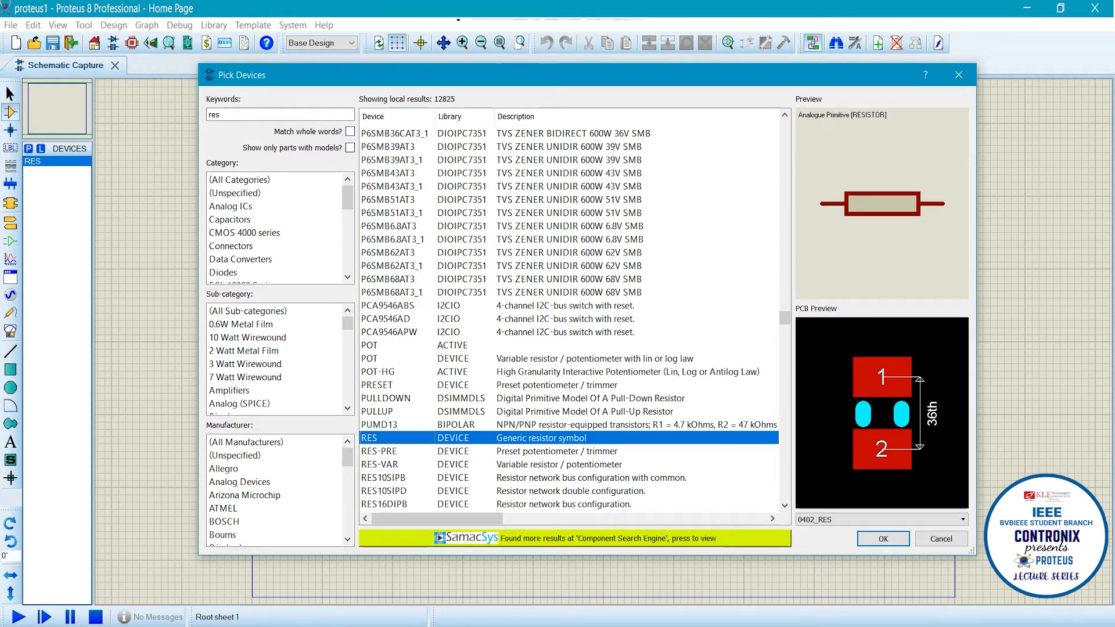
click(632, 21)
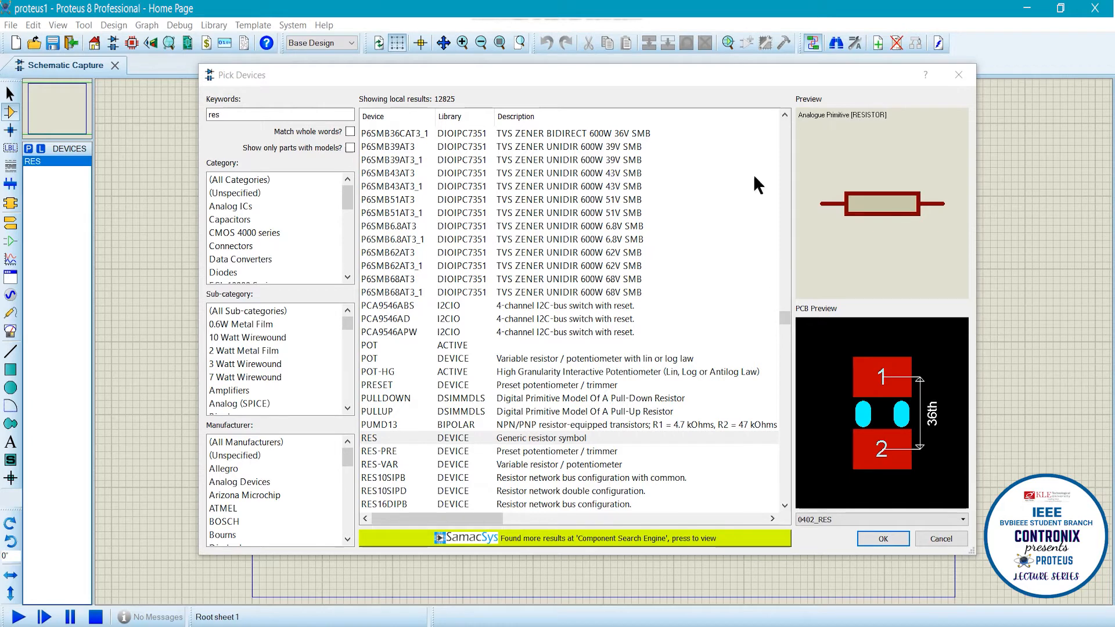
click(958, 74)
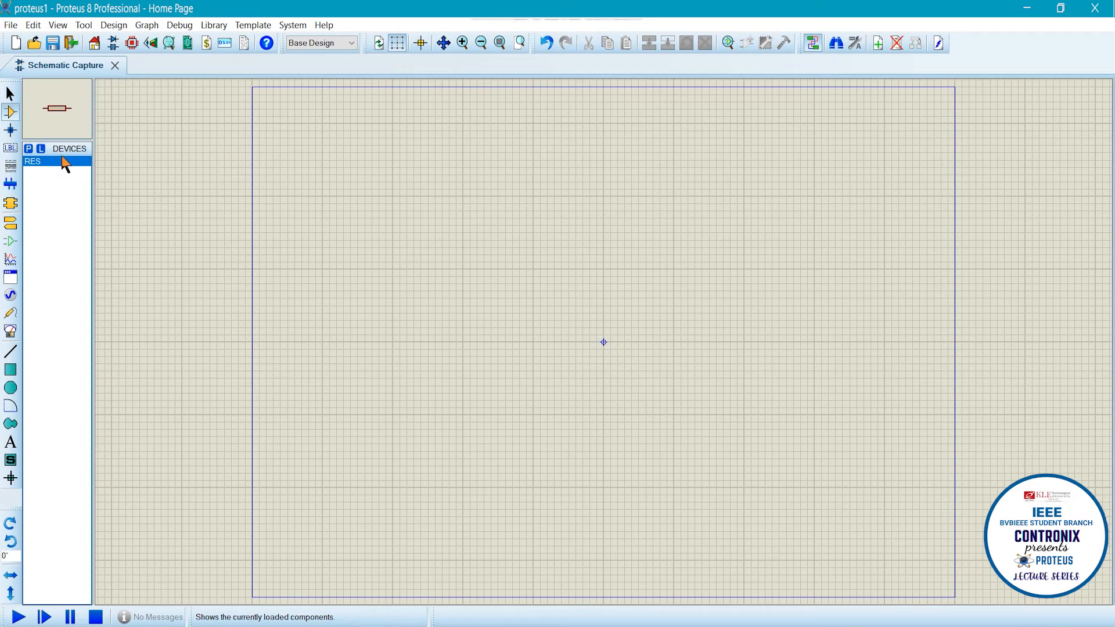
Place two RES resistors side by side at the same height in the upper half of the sheet.
click(515, 231)
click(480, 269)
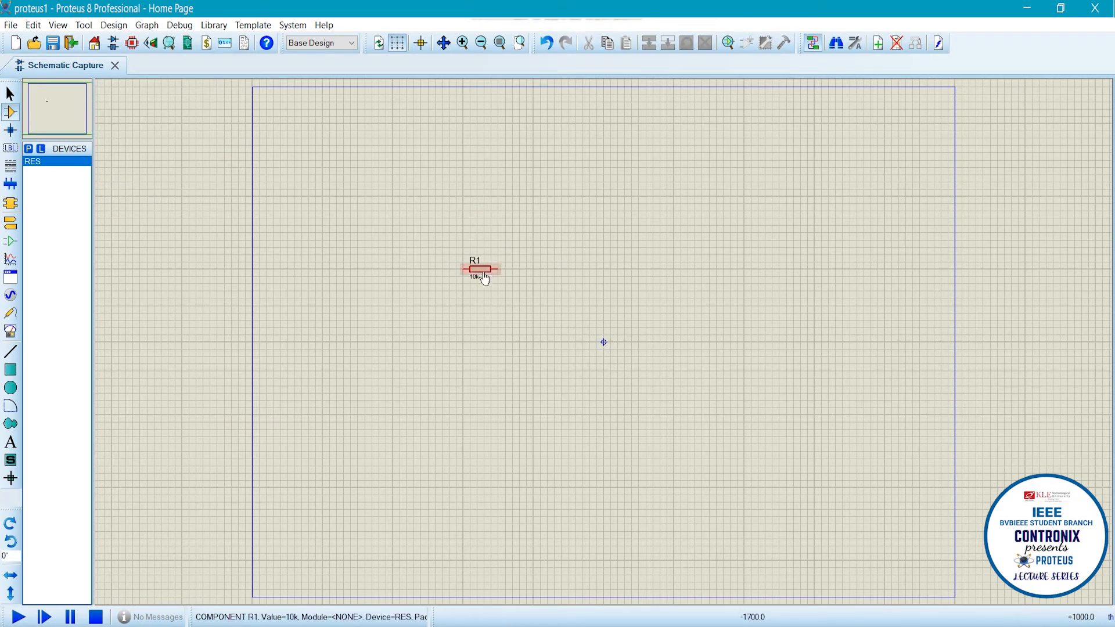
click(579, 232)
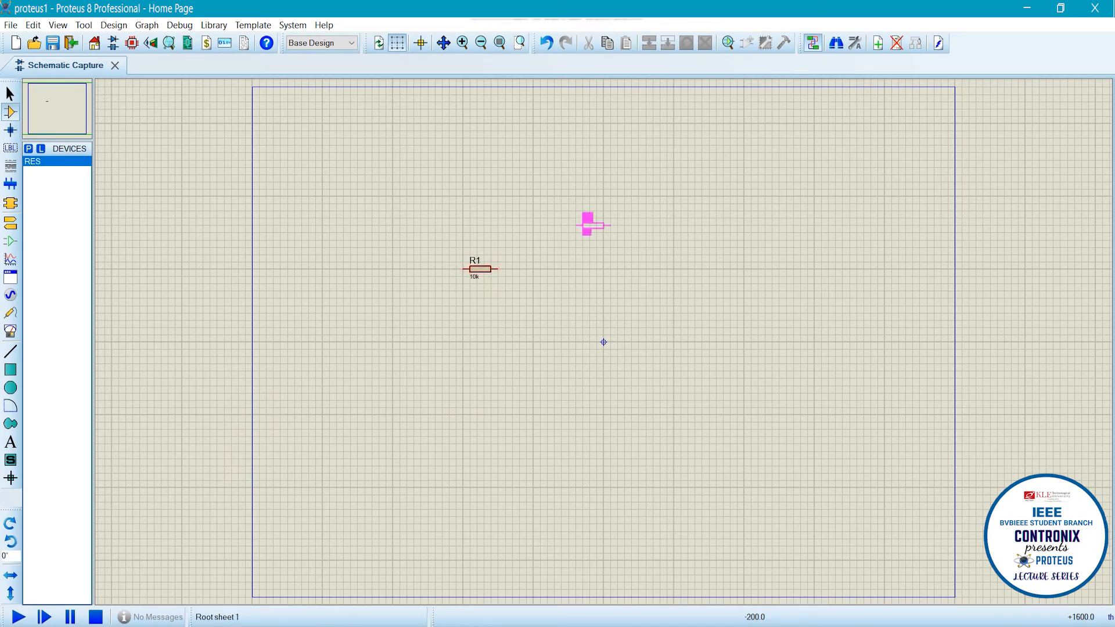
click(632, 269)
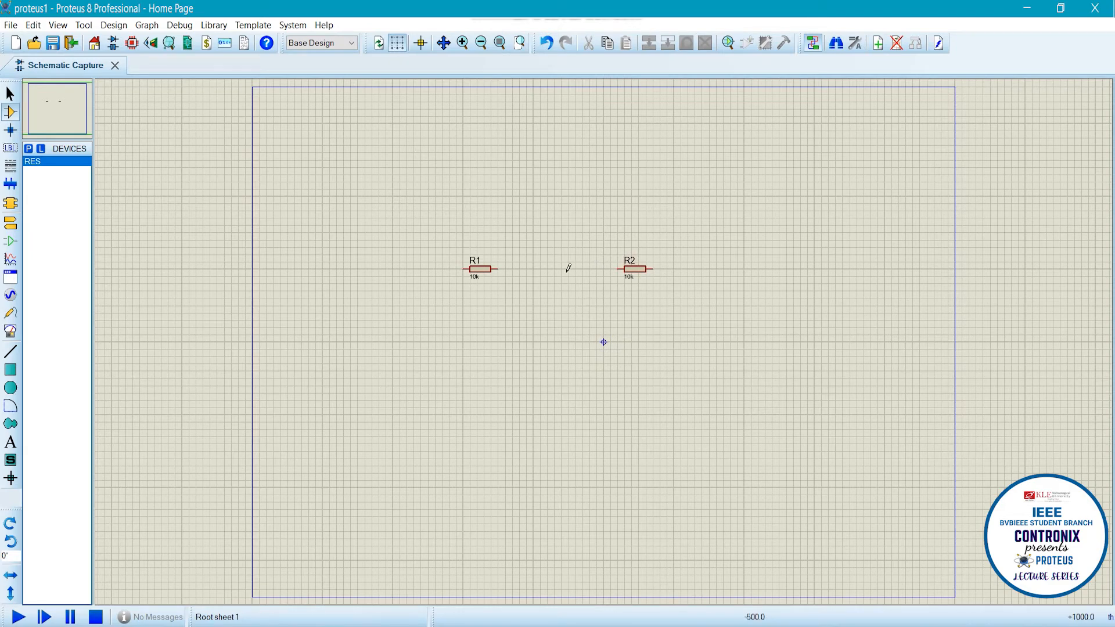
Wire R1 and R2 into a closed loop, joining their facing pins directly and their outer pins with a wire routed above them.
scroll(531, 275, up, 1)
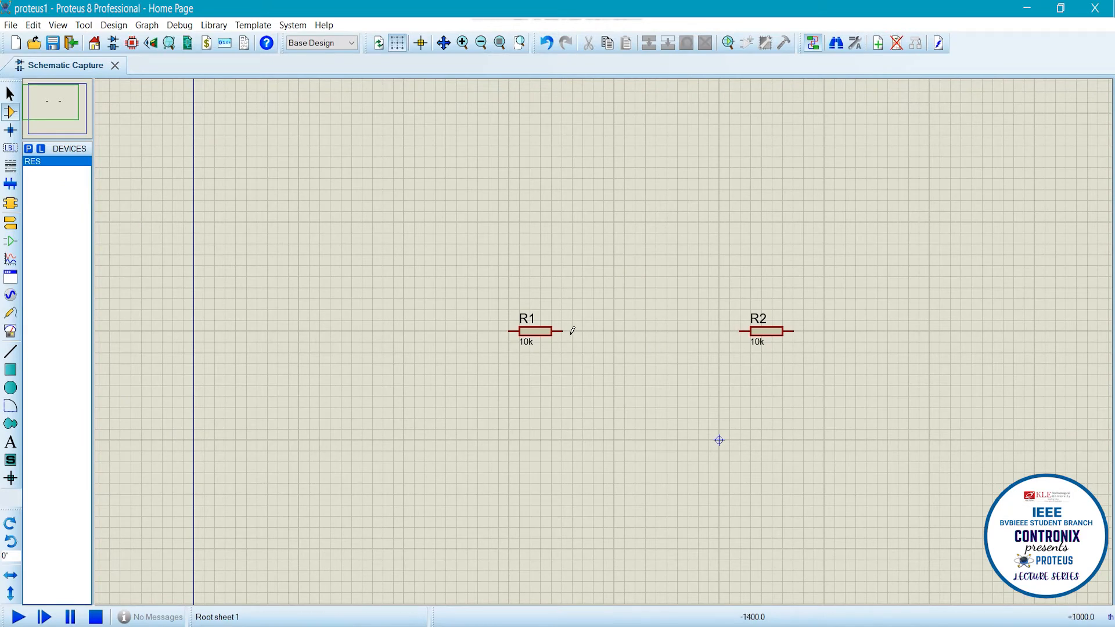
scroll(588, 355, up, 1)
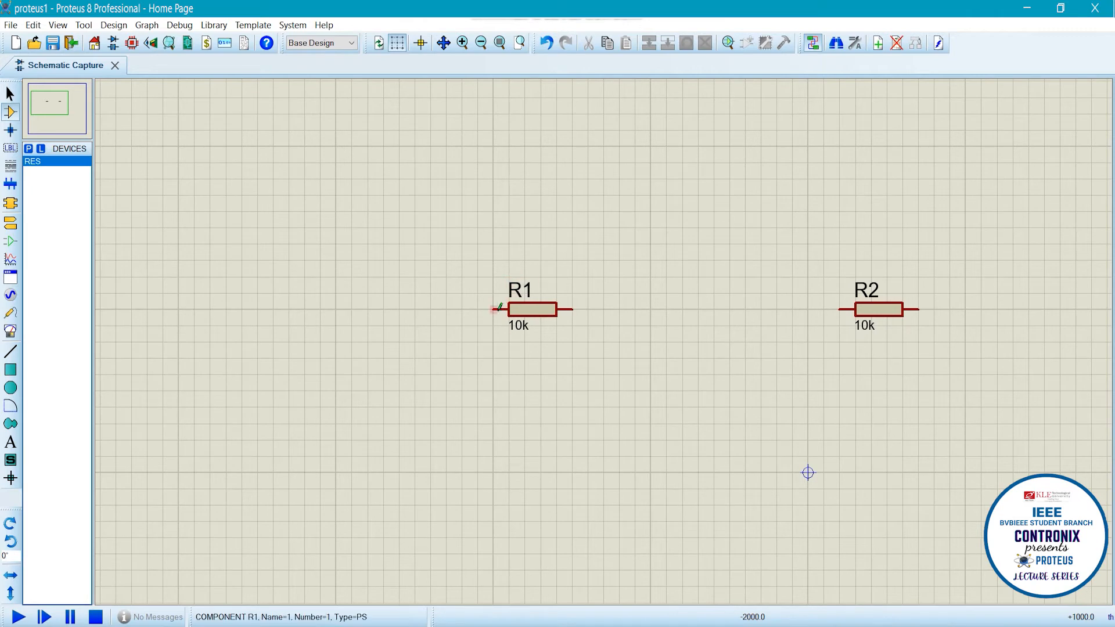
click(573, 309)
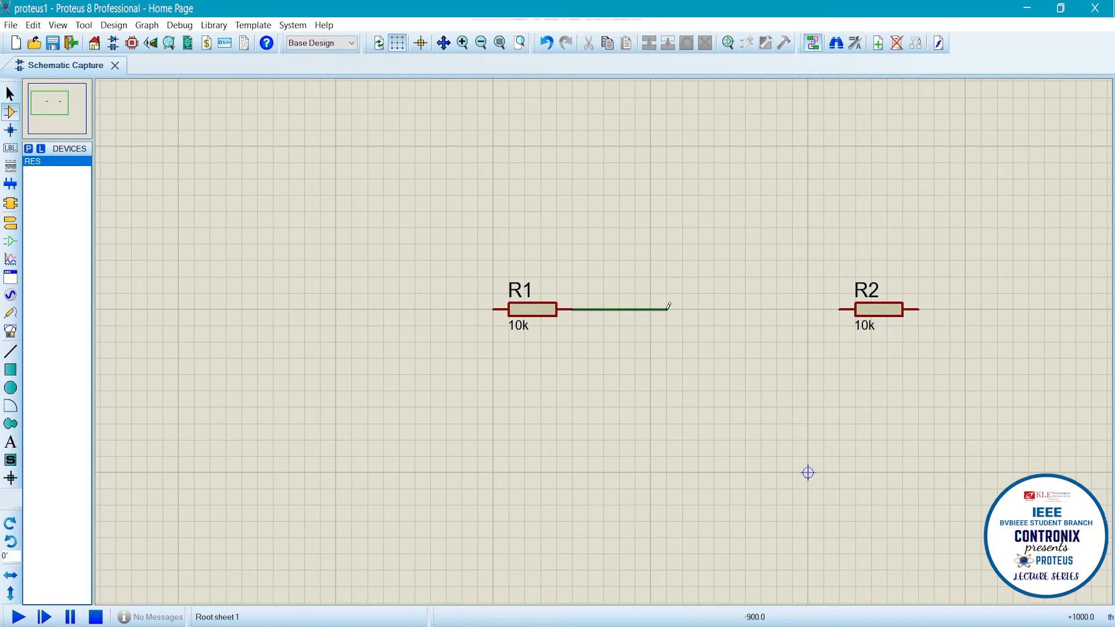
click(839, 308)
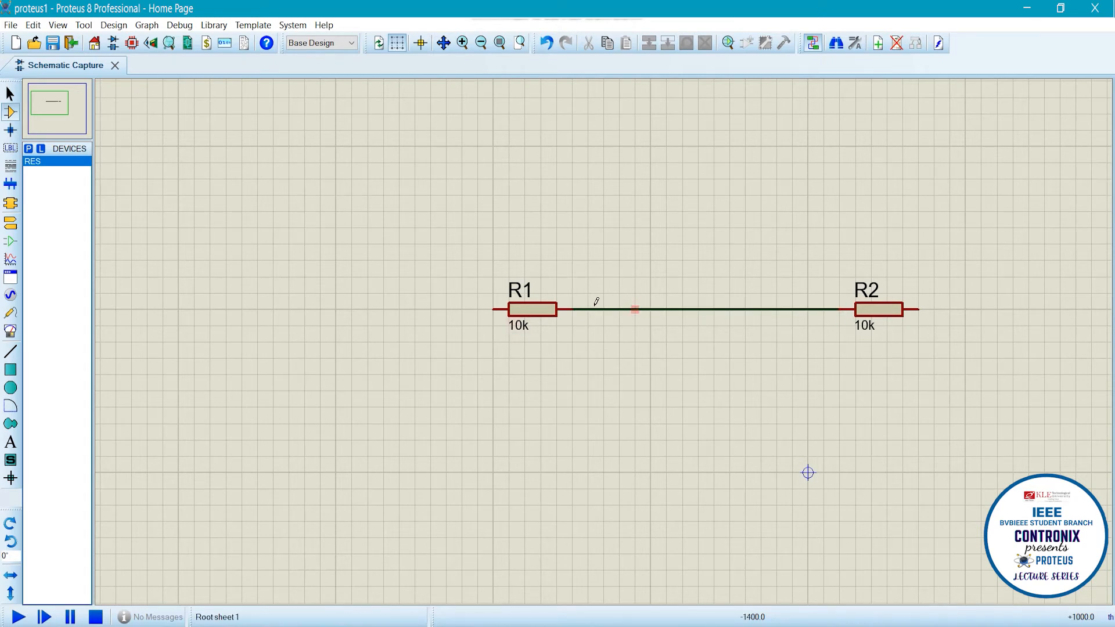
click(537, 314)
click(493, 308)
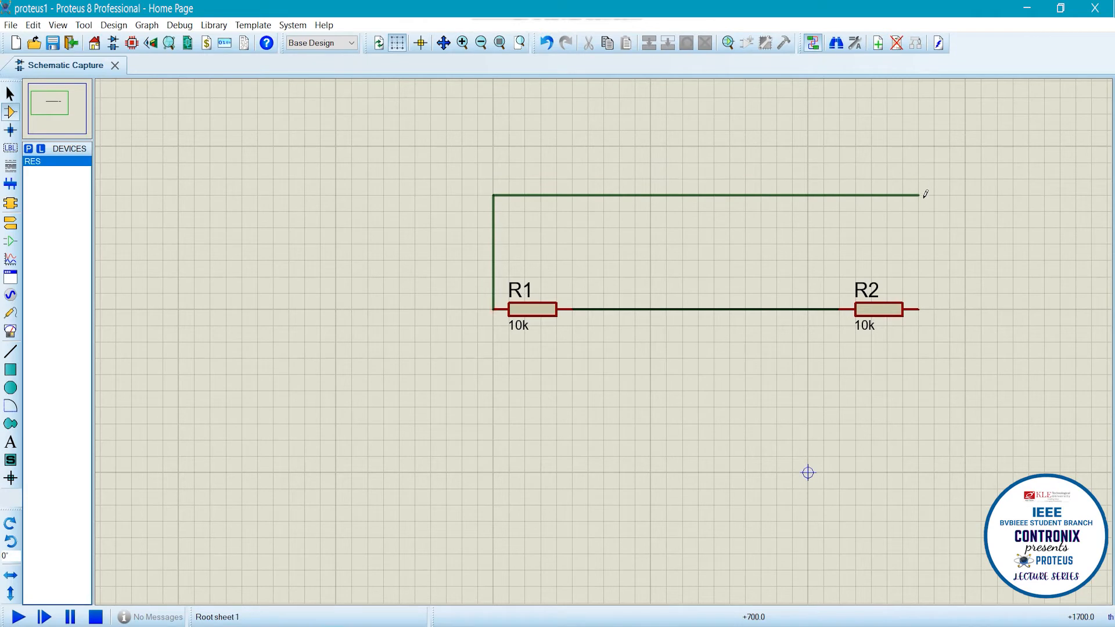
click(918, 309)
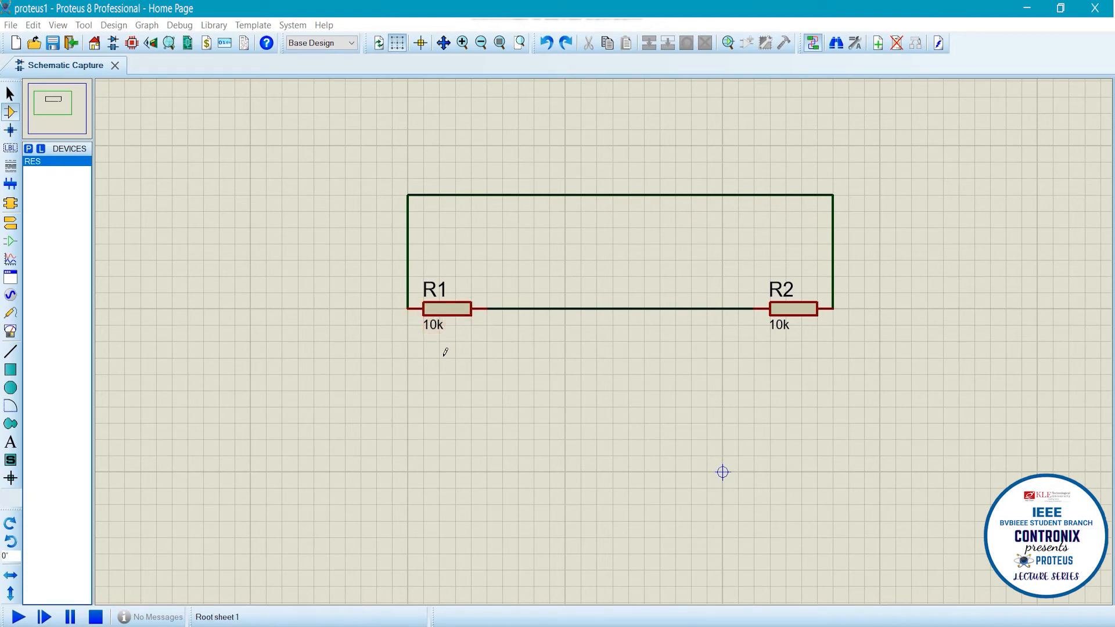
Set the resistance of R1 to 1k in its component properties, keeping the RES40 PCB package.
click(448, 316)
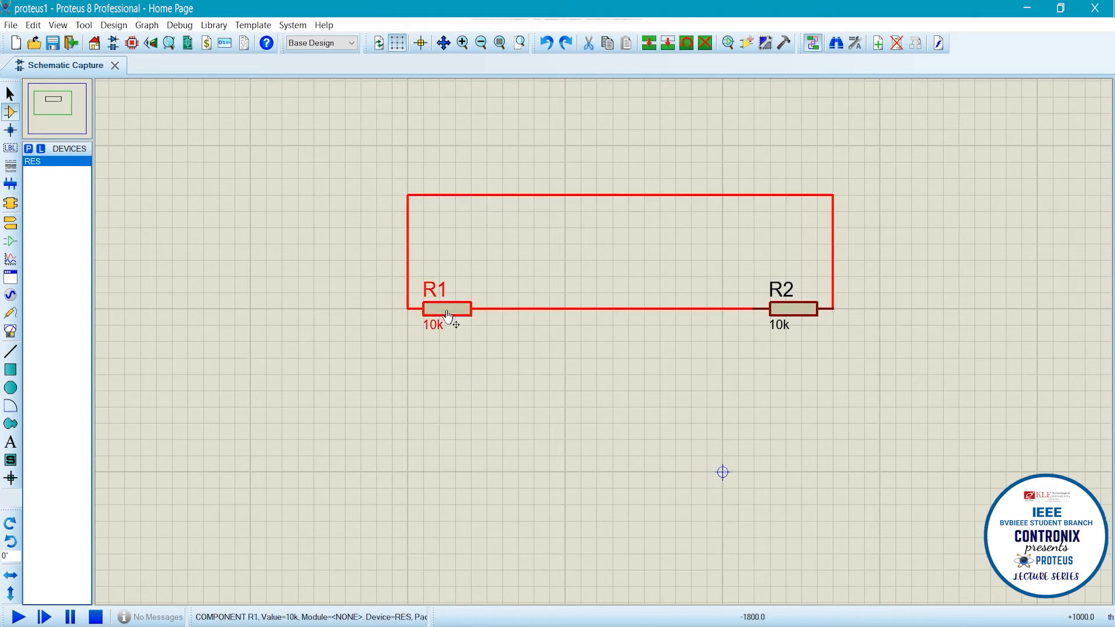
click(447, 315)
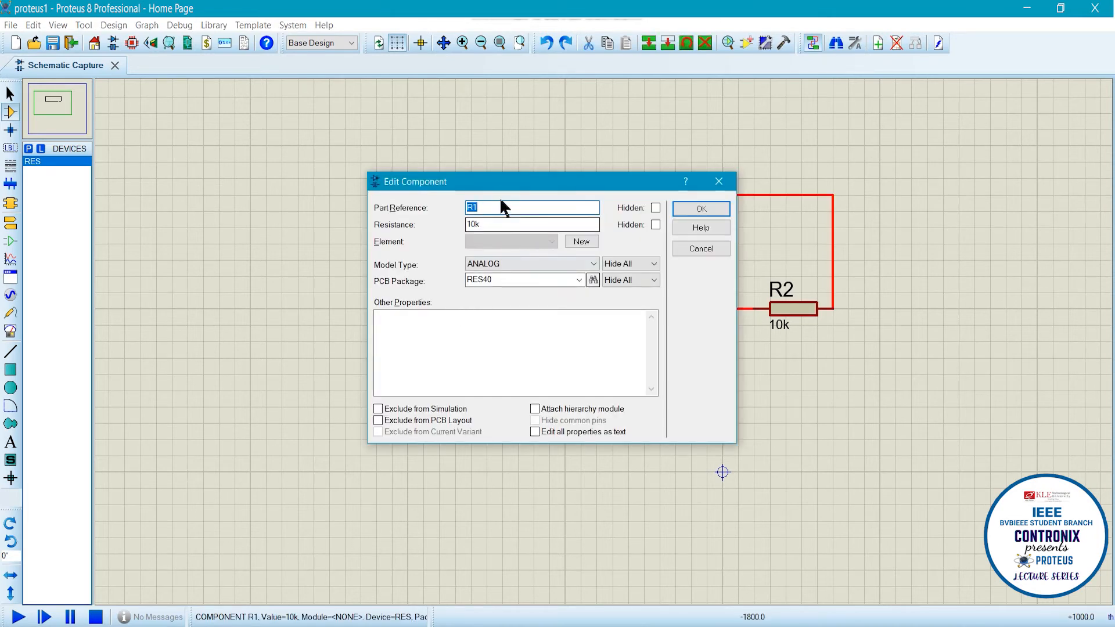
mouse_move(495, 192)
mouse_down()
mouse_move(473, 153)
mouse_move(595, 130)
mouse_move(550, 204)
mouse_move(506, 173)
mouse_up()
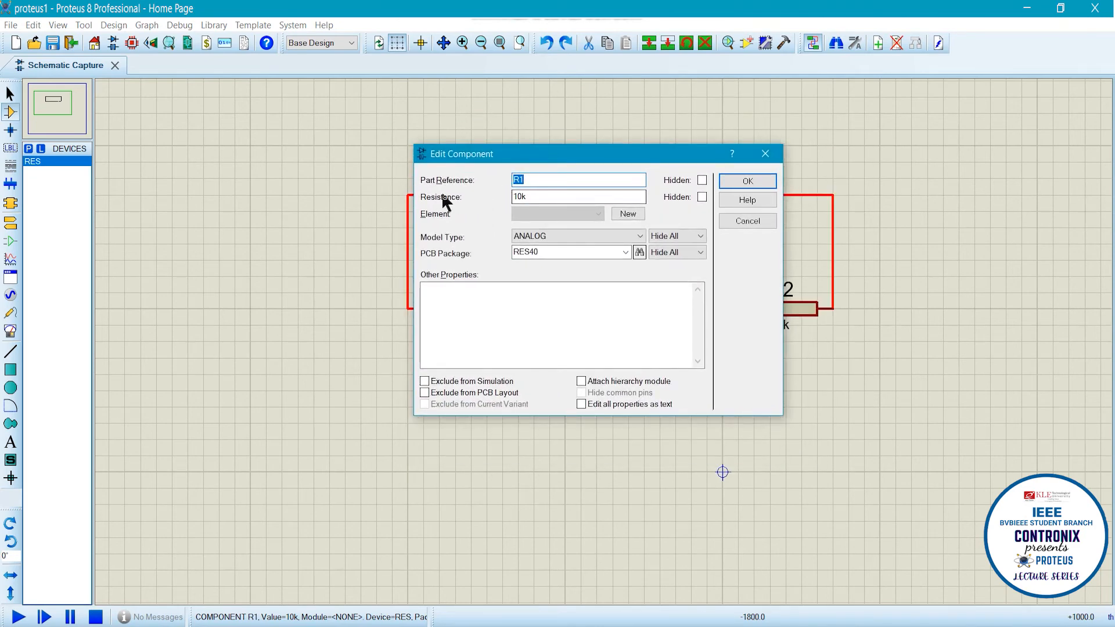
click(521, 197)
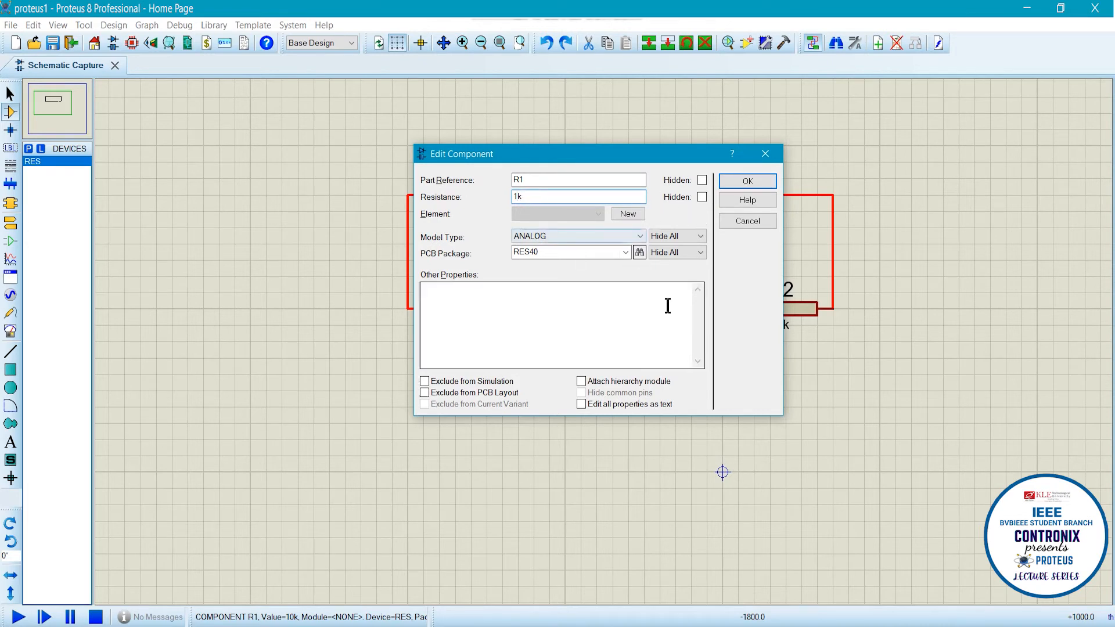
click(625, 252)
click(625, 253)
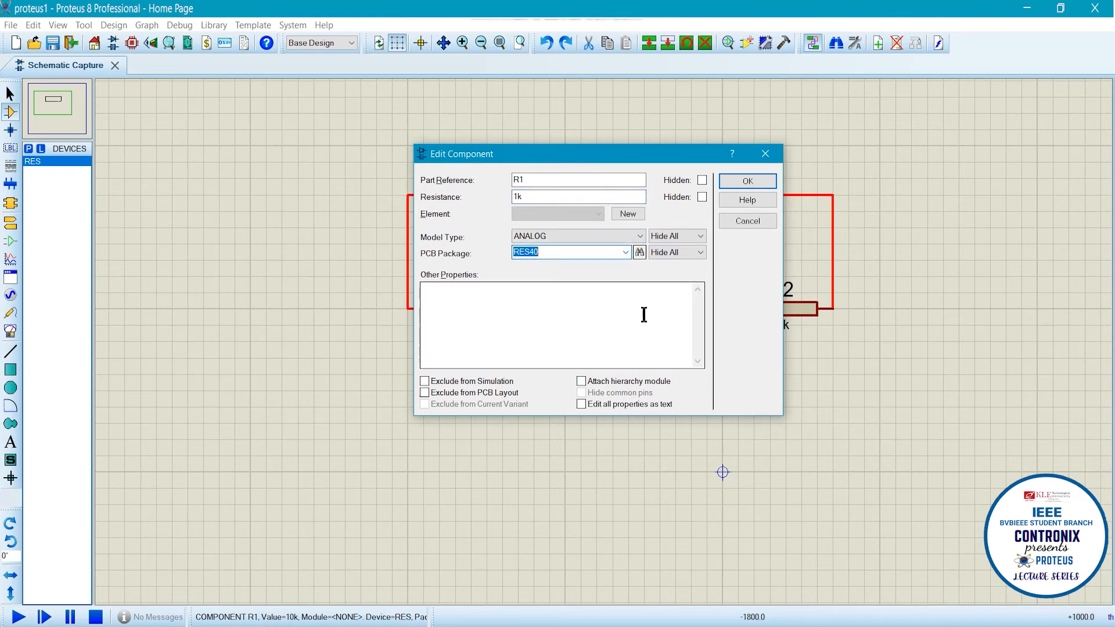
click(747, 181)
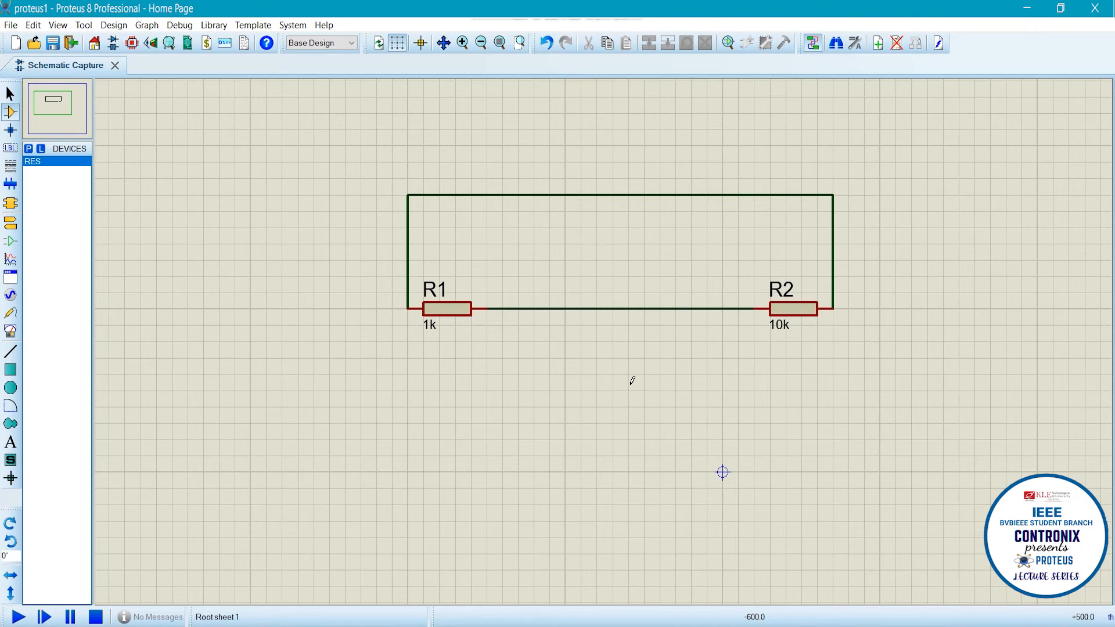
Place a GROUND terminal below the loop and connect it by a straight vertical wire to the middle of the wire between R1 and R2.
click(10, 227)
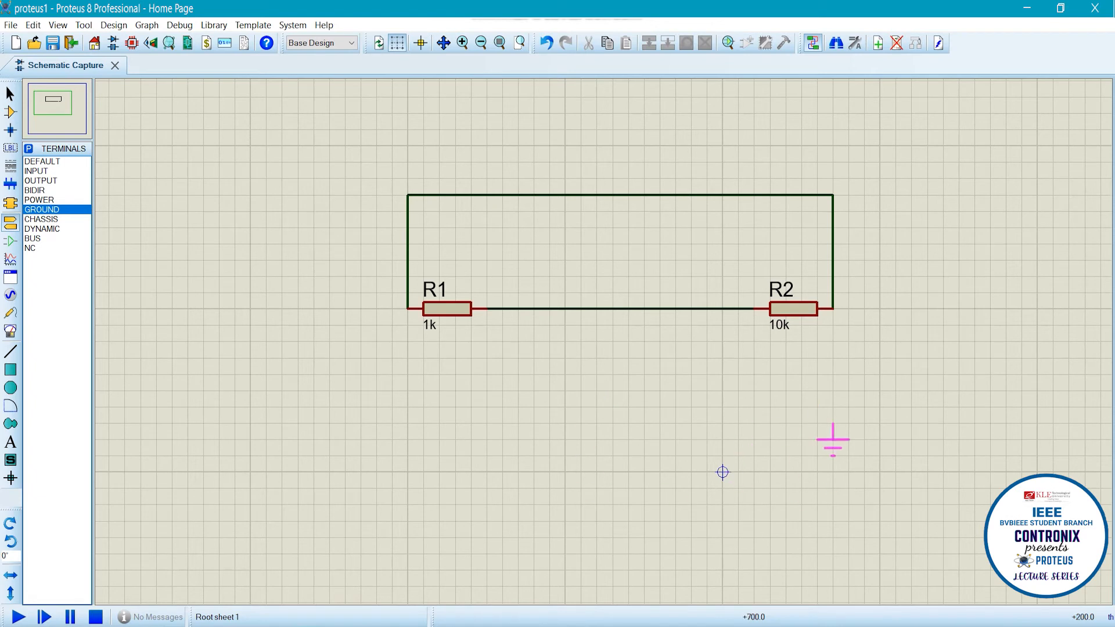
click(642, 473)
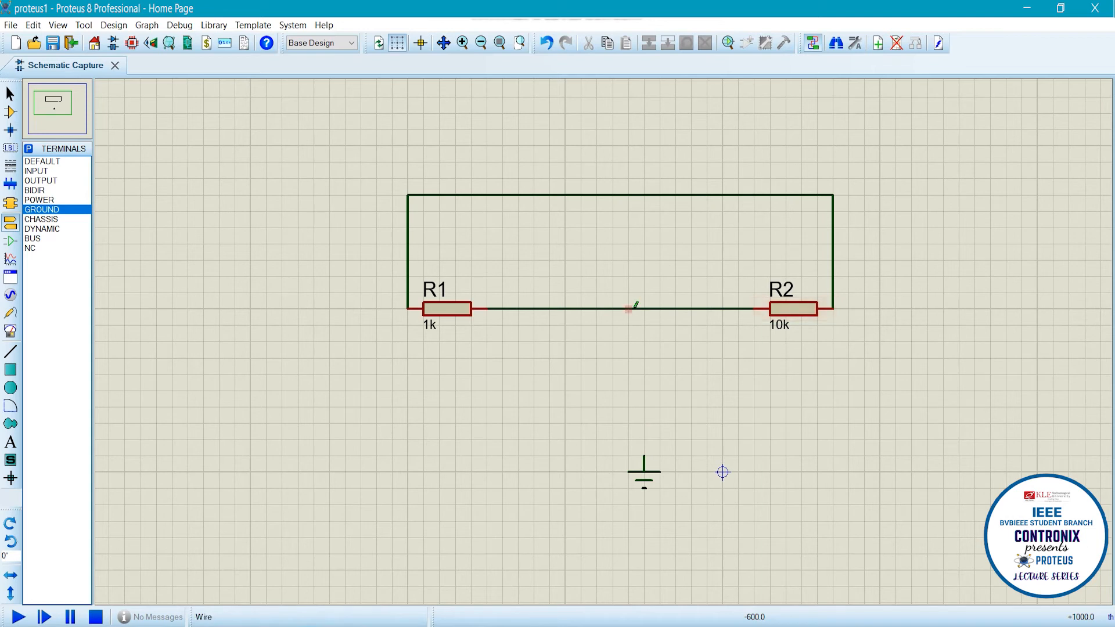
click(630, 308)
click(644, 454)
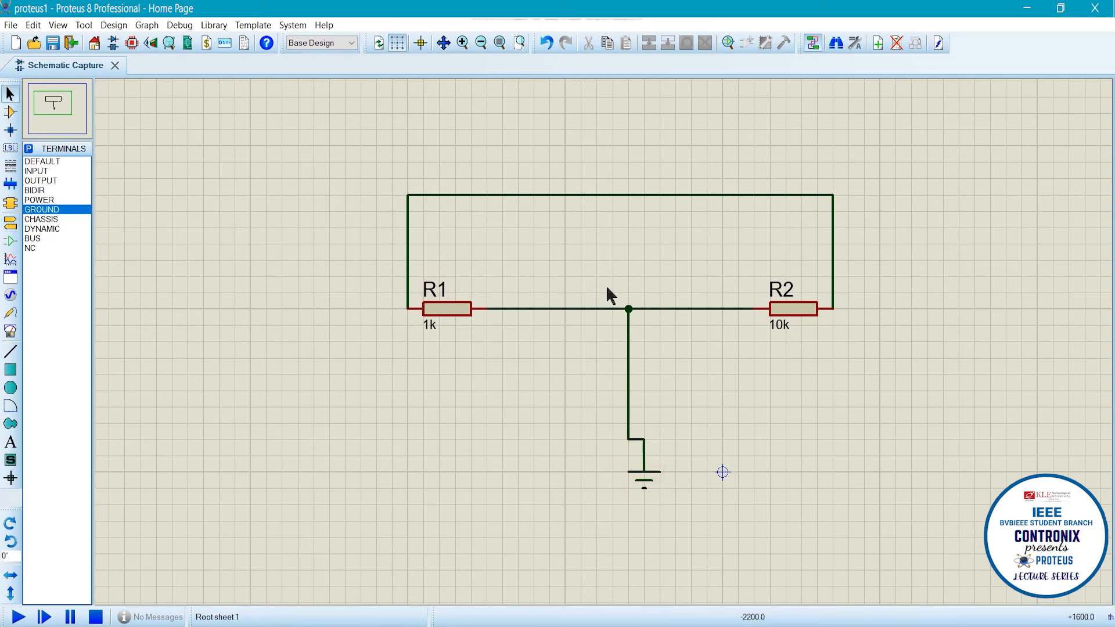
click(644, 473)
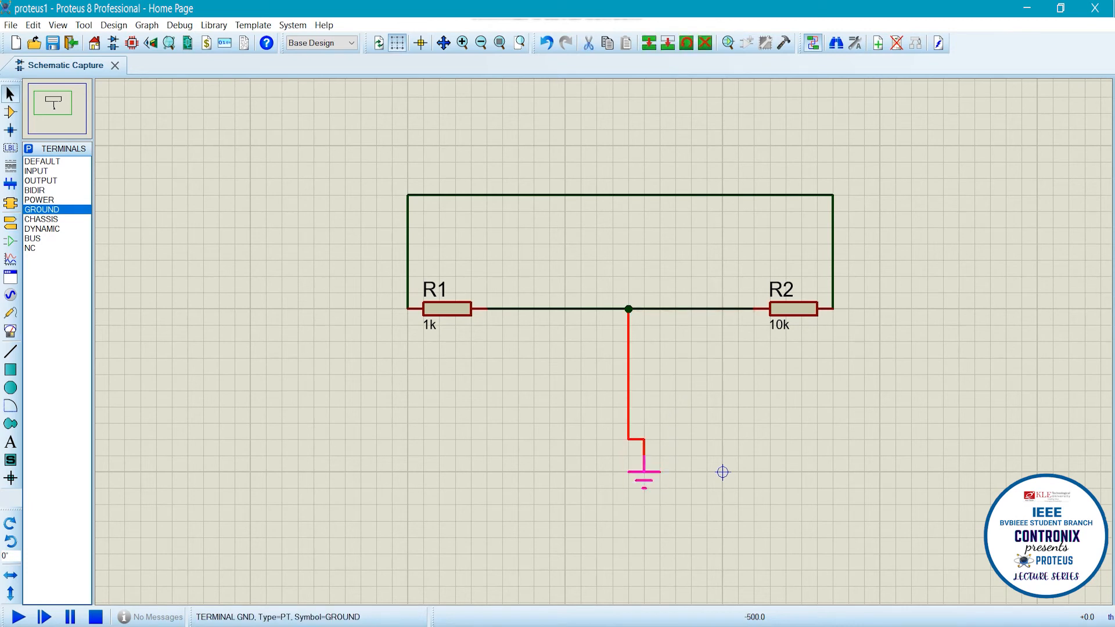
mouse_move(644, 474)
mouse_down()
mouse_move(568, 473)
mouse_move(629, 473)
mouse_move(597, 474)
mouse_move(629, 474)
mouse_move(597, 457)
mouse_move(628, 473)
mouse_up()
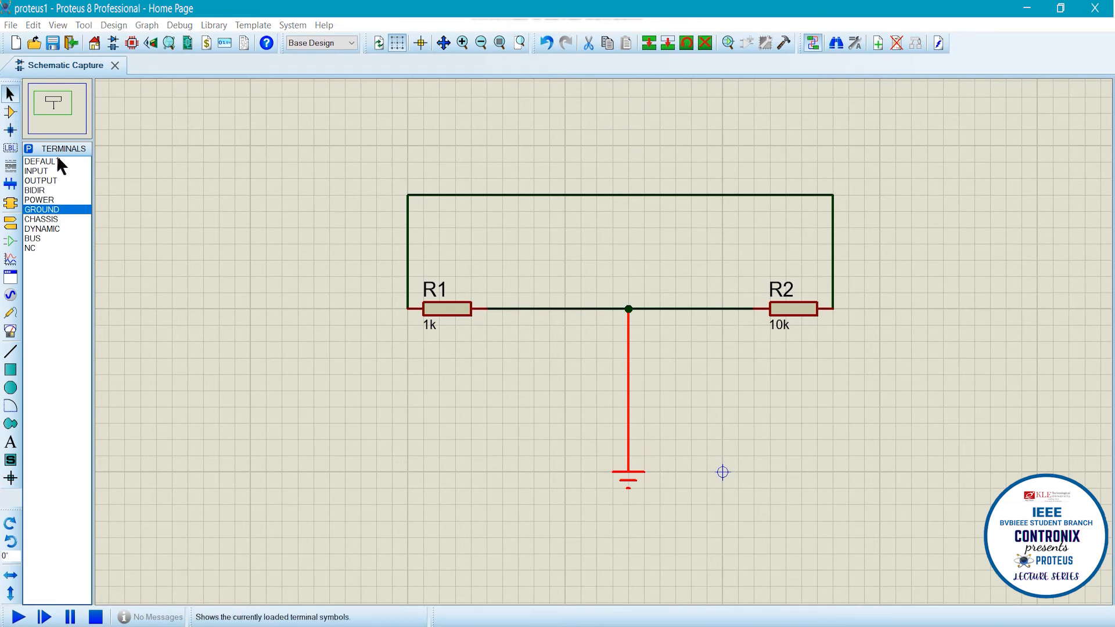
Place a PULSE generator above the loop and wire it straight down to the middle of the loop's upper wire.
click(11, 295)
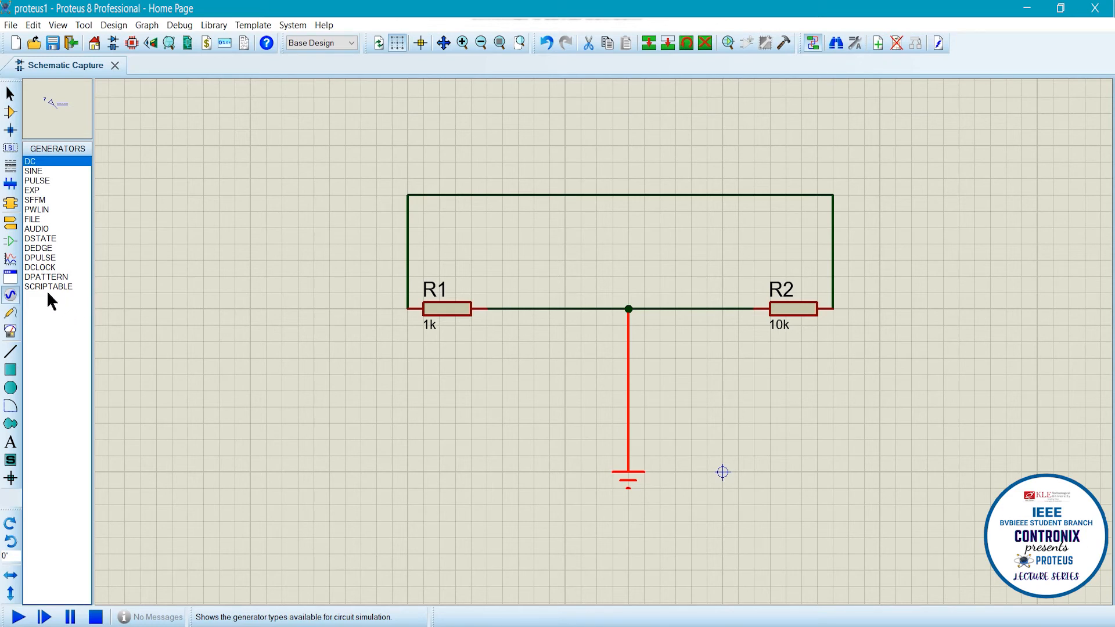
click(33, 172)
click(33, 181)
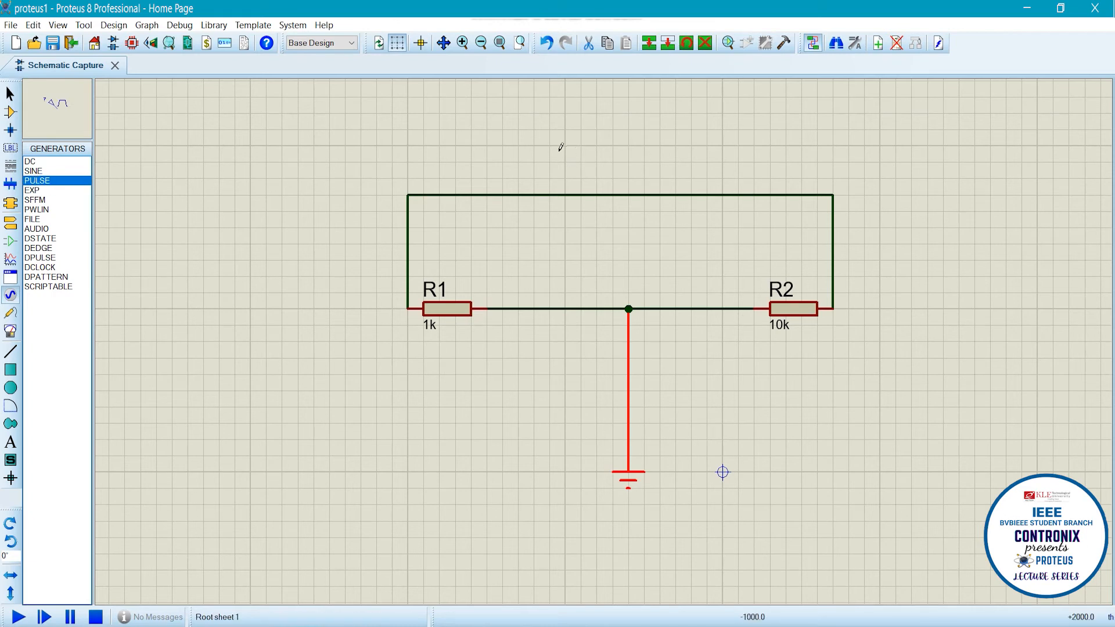
click(553, 109)
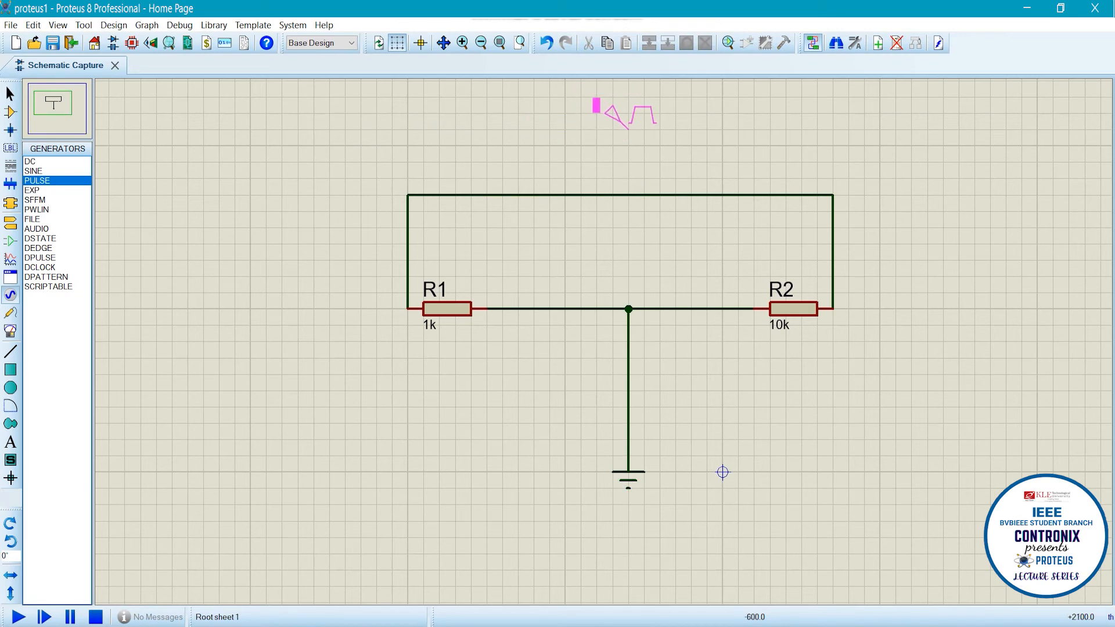
click(598, 108)
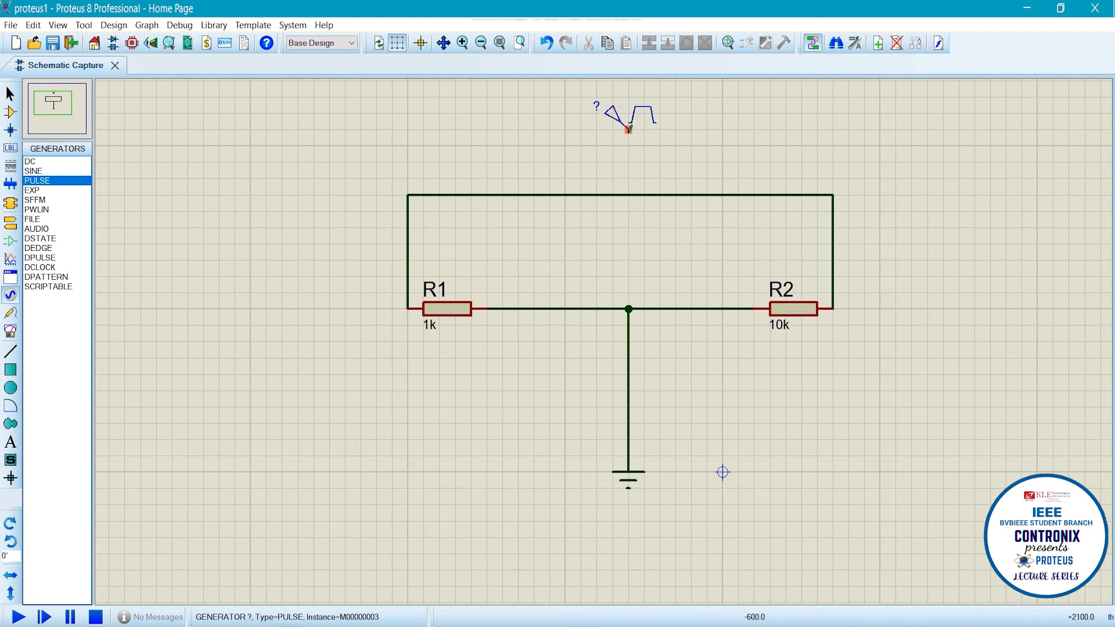
click(628, 130)
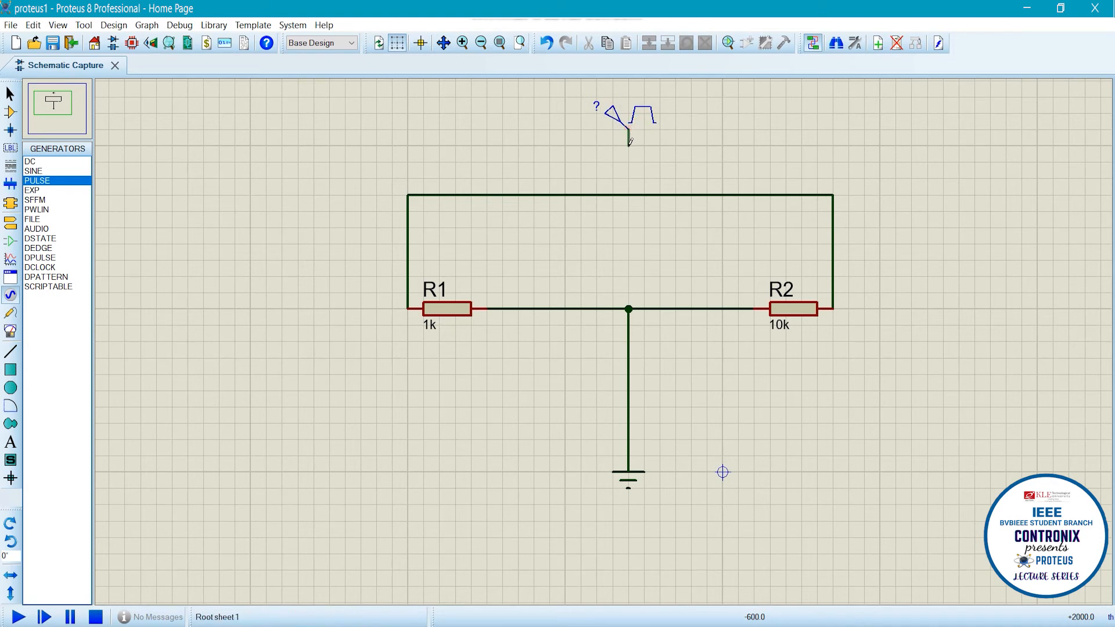
click(629, 194)
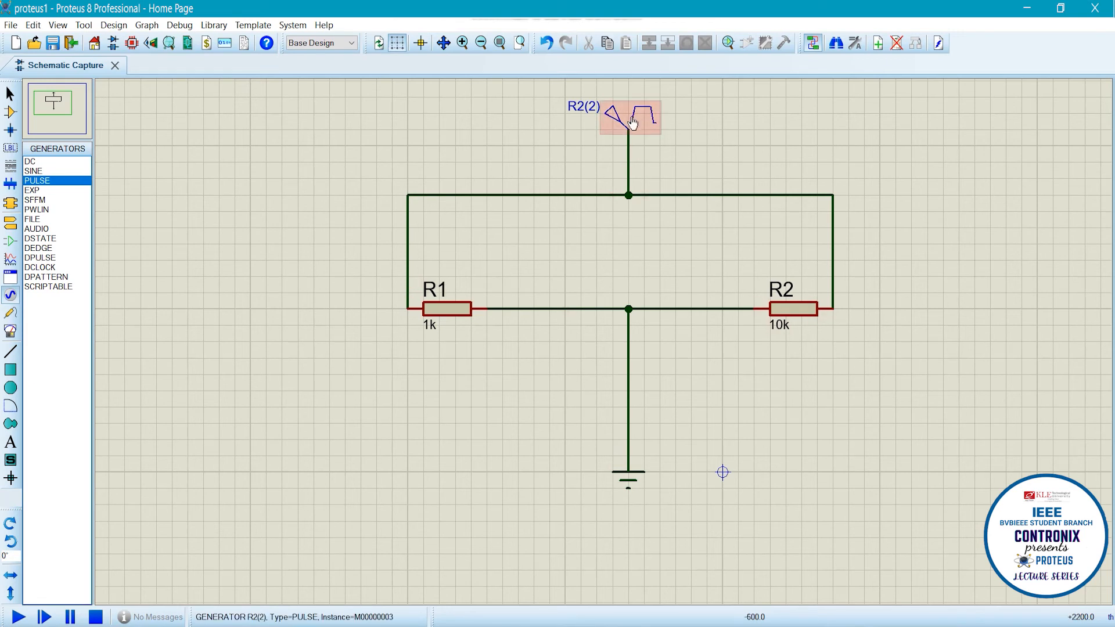
Examine the generator's settings for the Pulse, Sine and DC analogue types, keeping Pulse as its type.
double_click(645, 112)
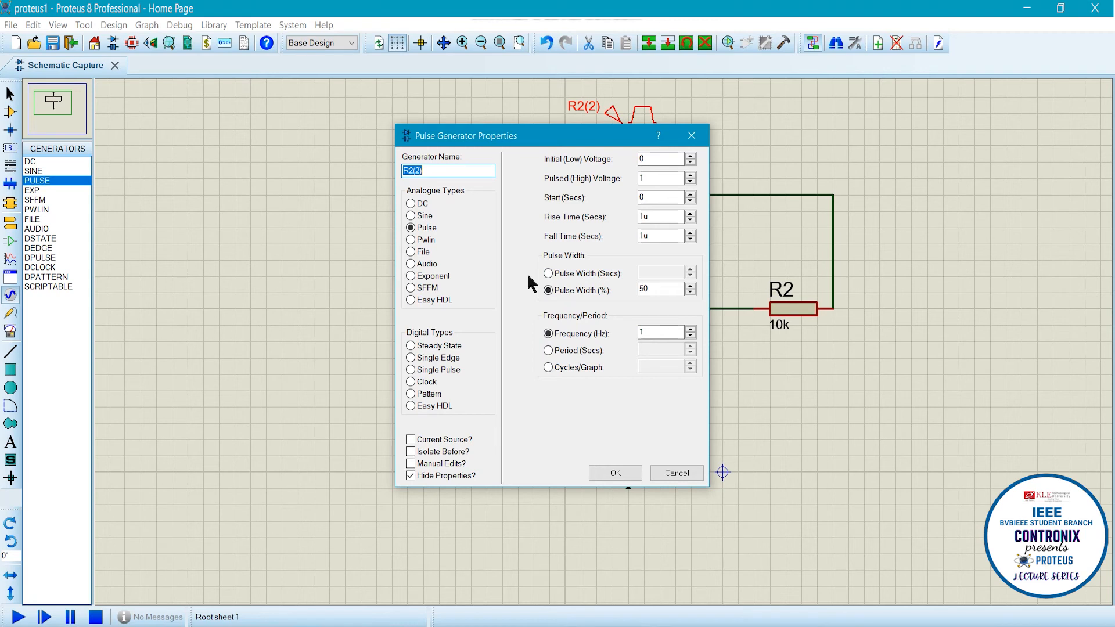
click(411, 216)
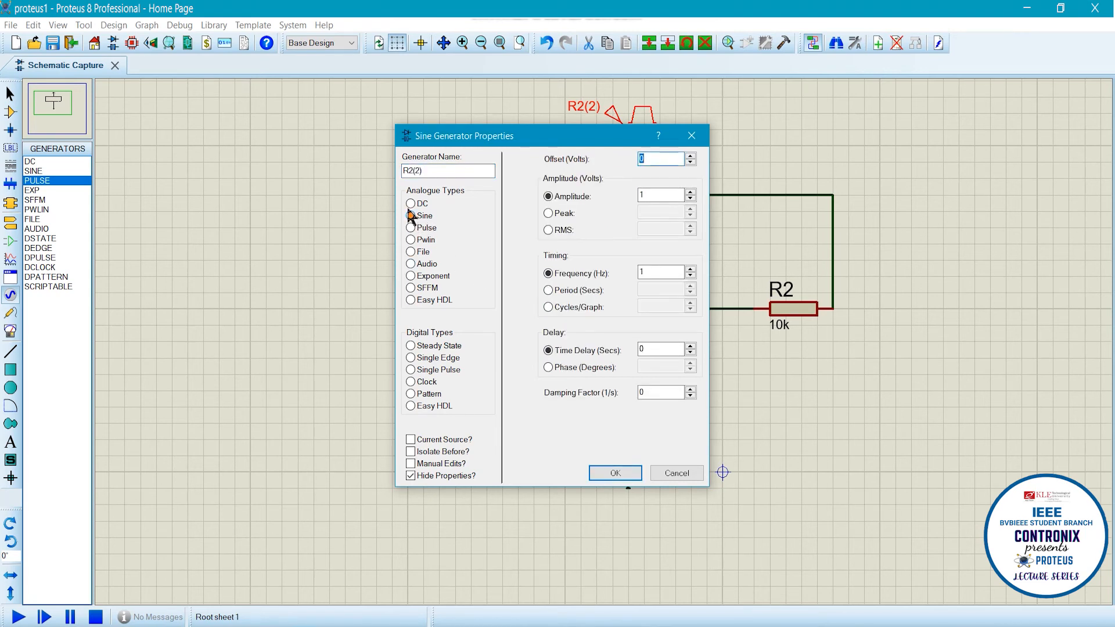
click(411, 204)
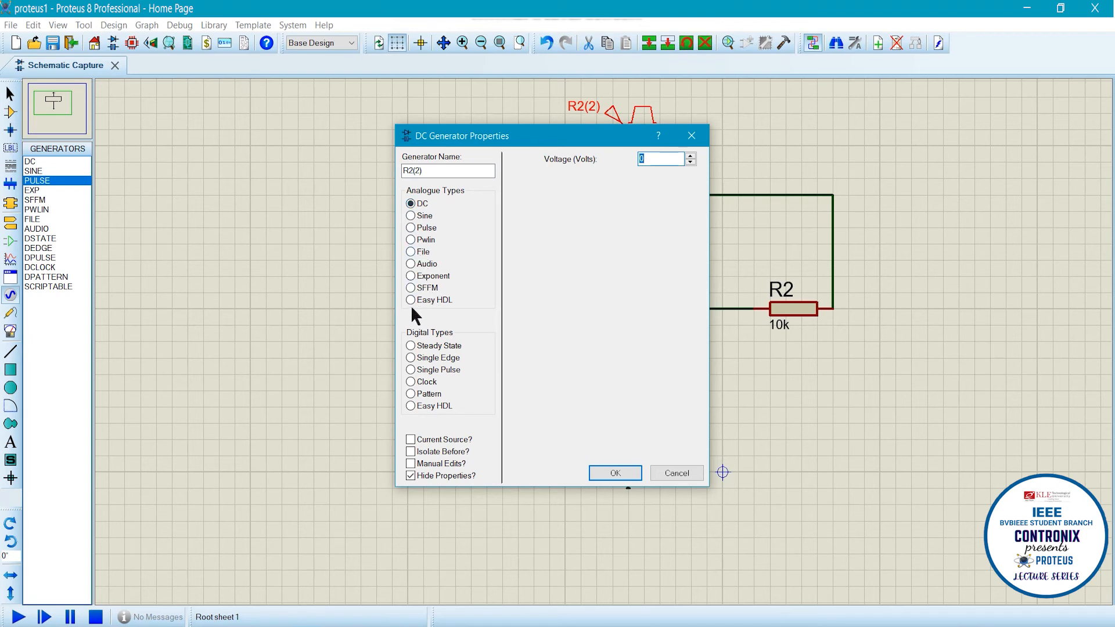
click(411, 228)
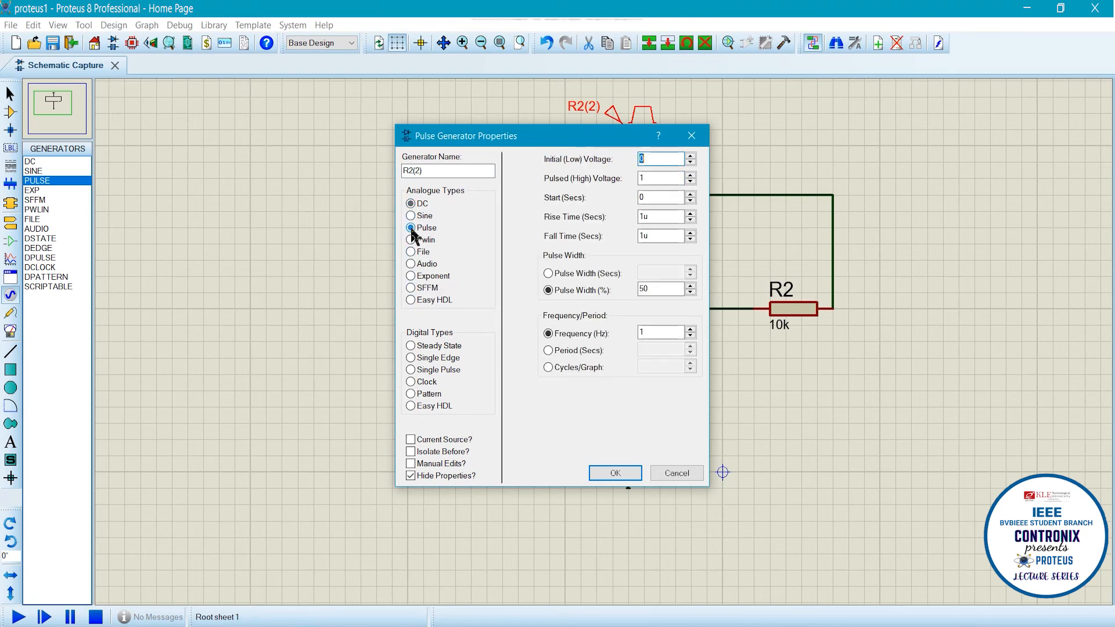
click(623, 473)
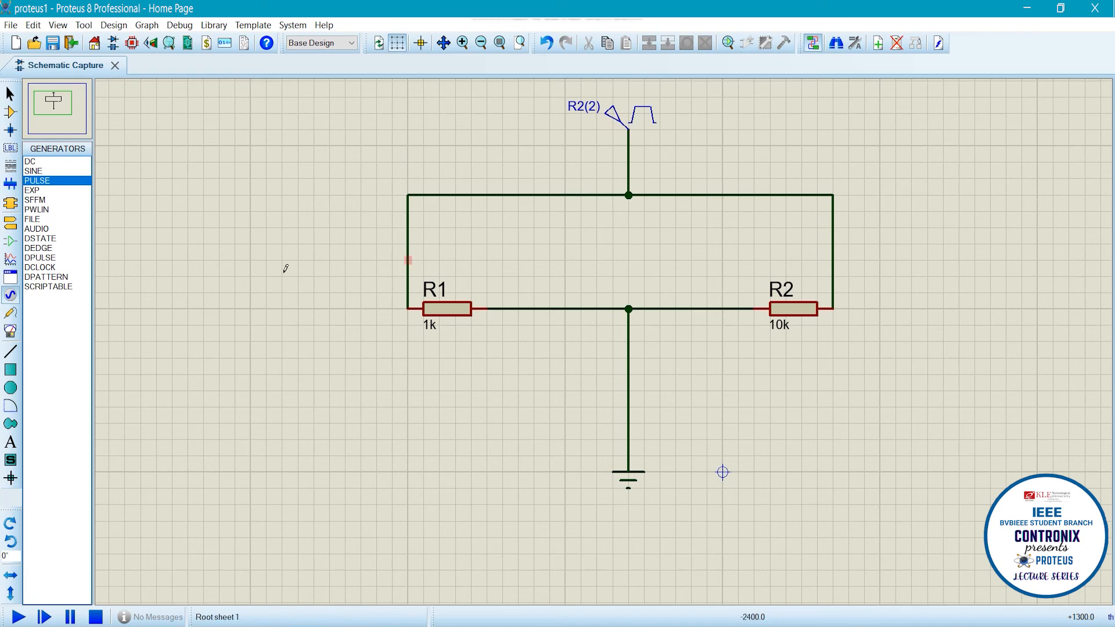
click(10, 335)
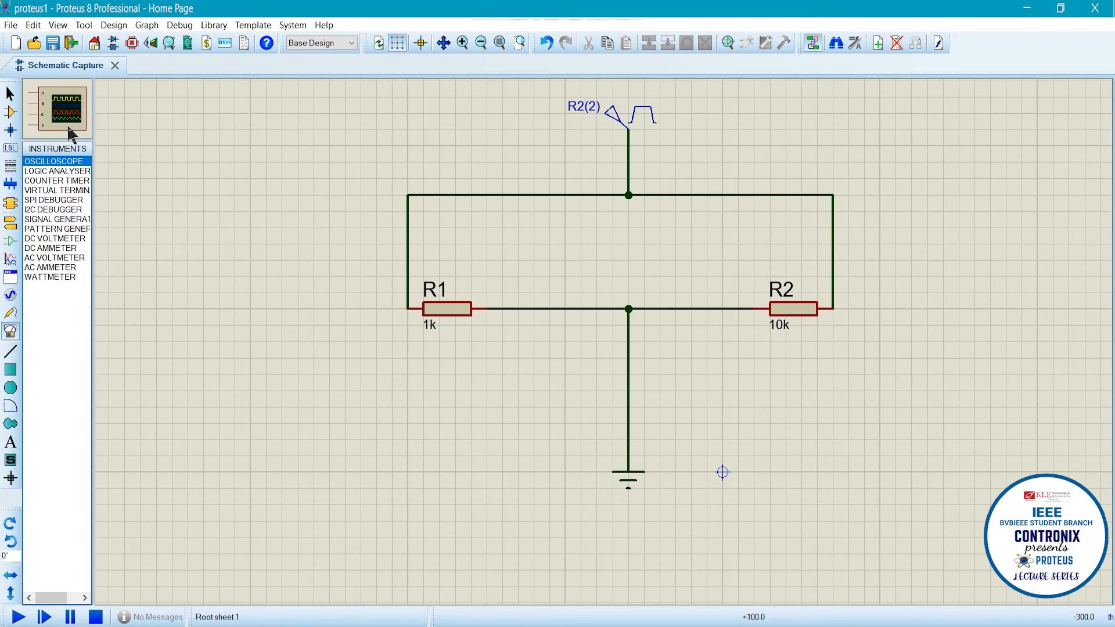
click(73, 171)
click(72, 162)
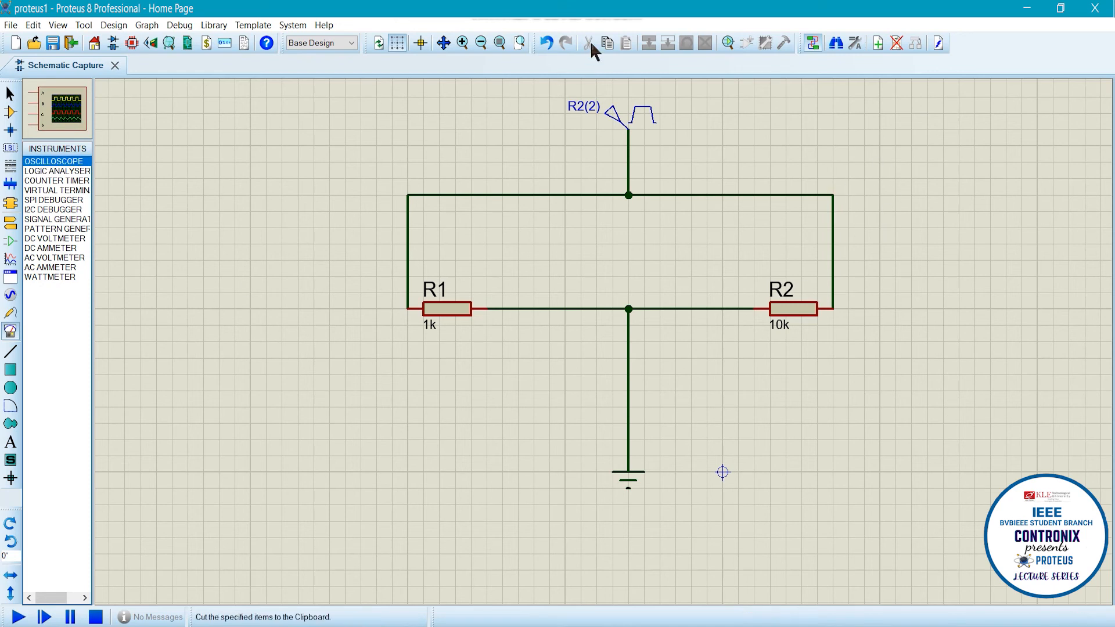
click(643, 21)
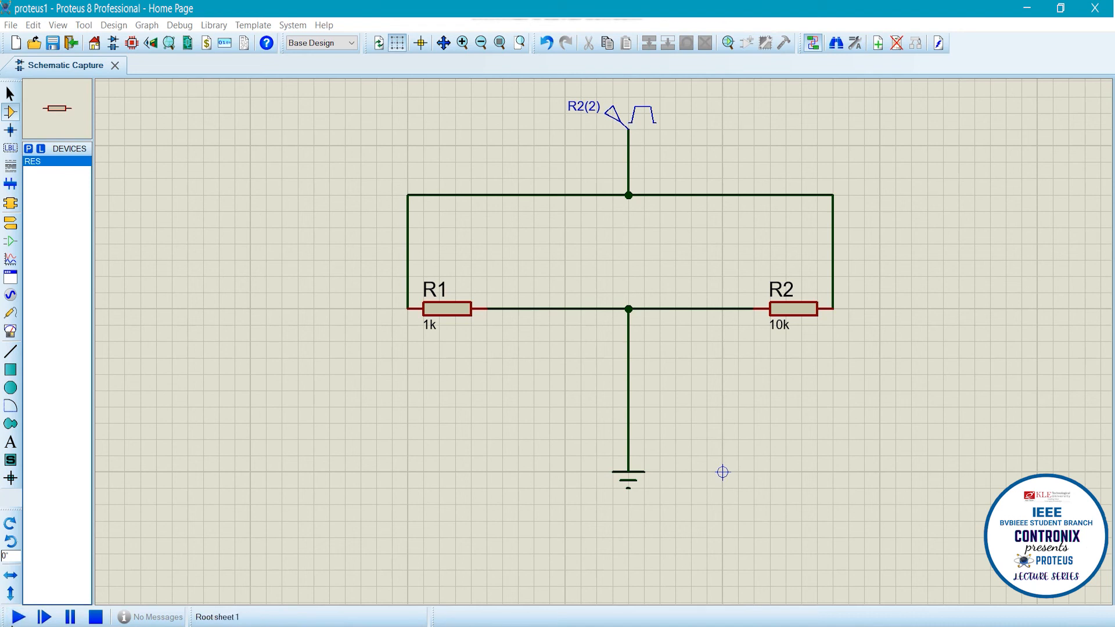
Run the circuit simulation and check the messages in its simulation log, closing the log when done.
click(19, 618)
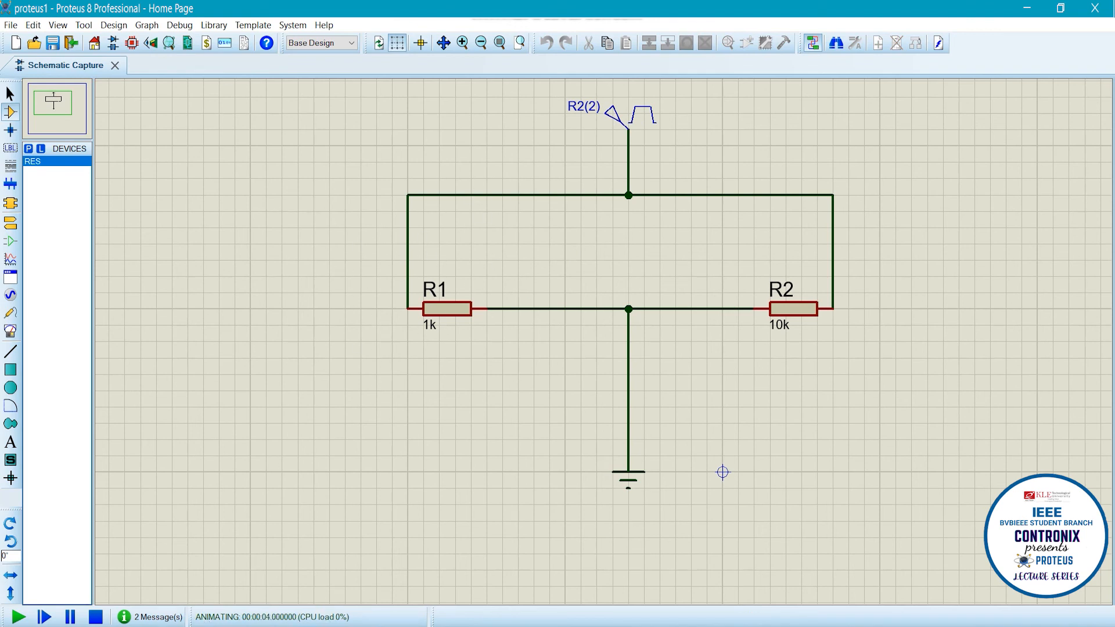
click(174, 617)
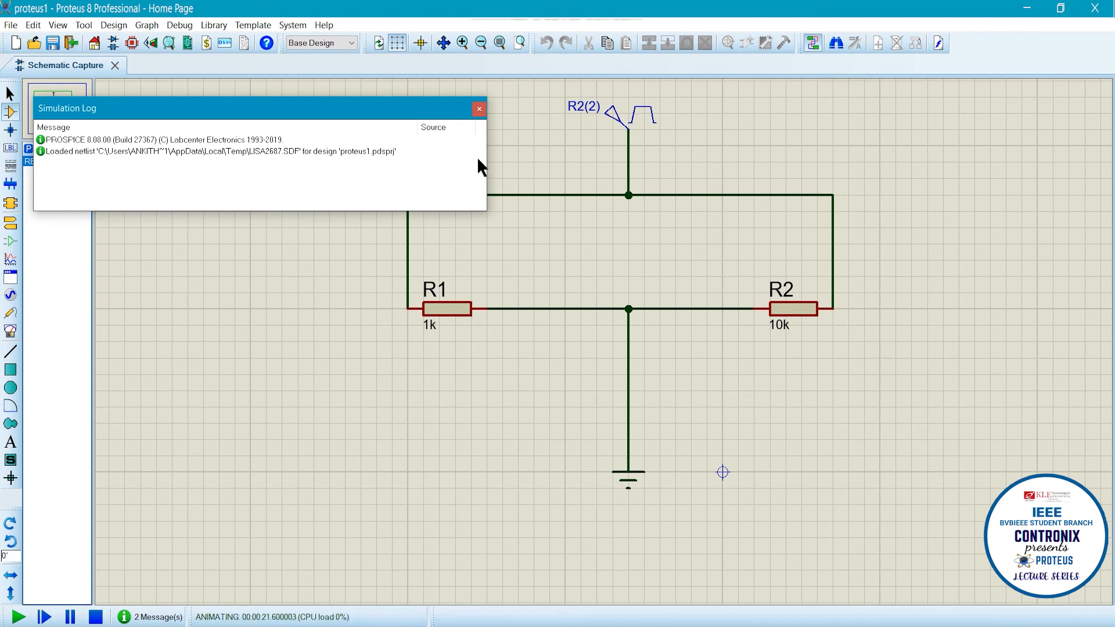
click(479, 112)
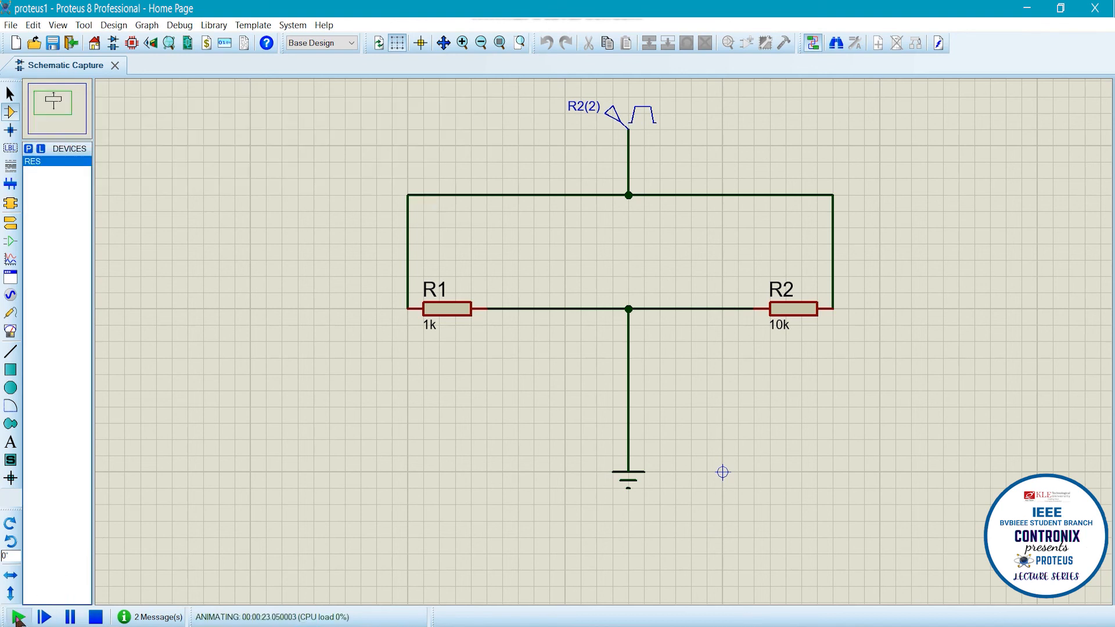
Pause and resume the running simulation, pause it once more and stop it completely.
click(71, 617)
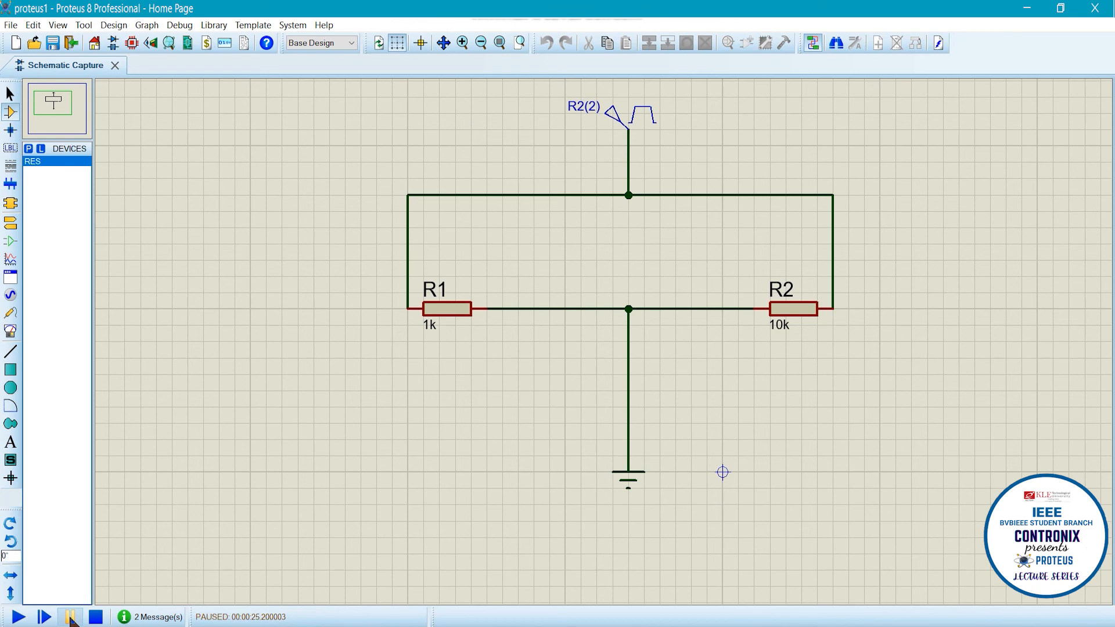
click(38, 618)
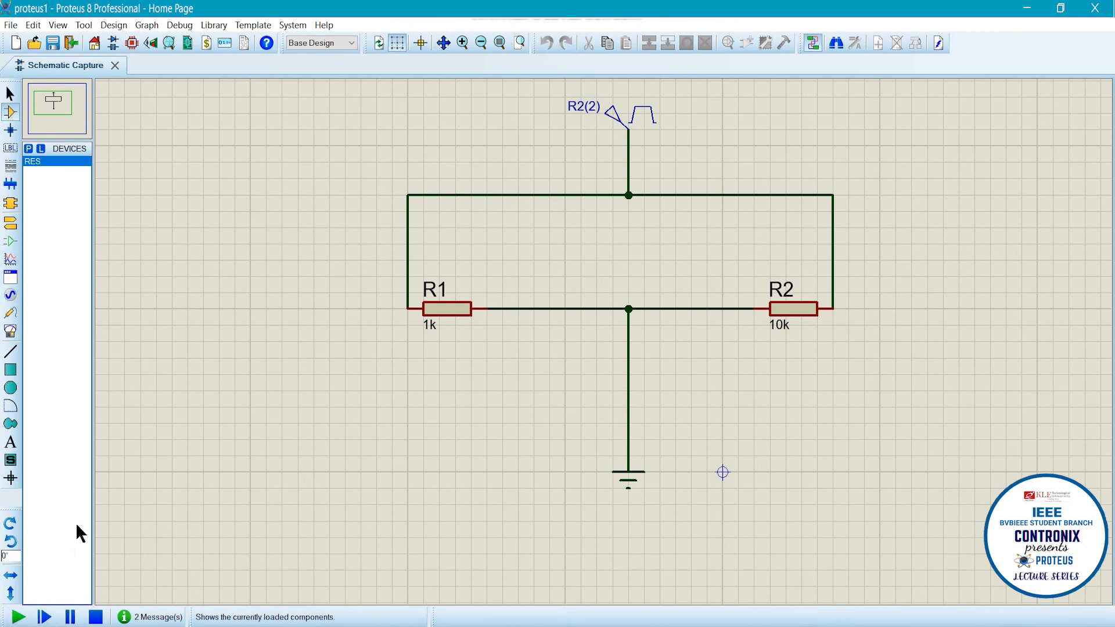
click(70, 617)
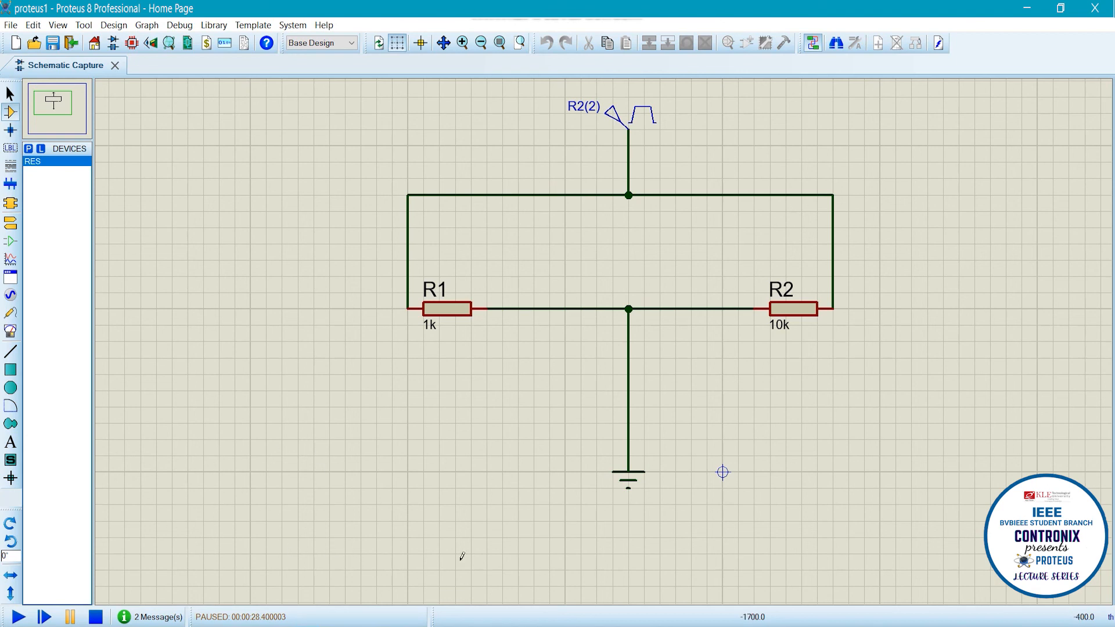
click(97, 617)
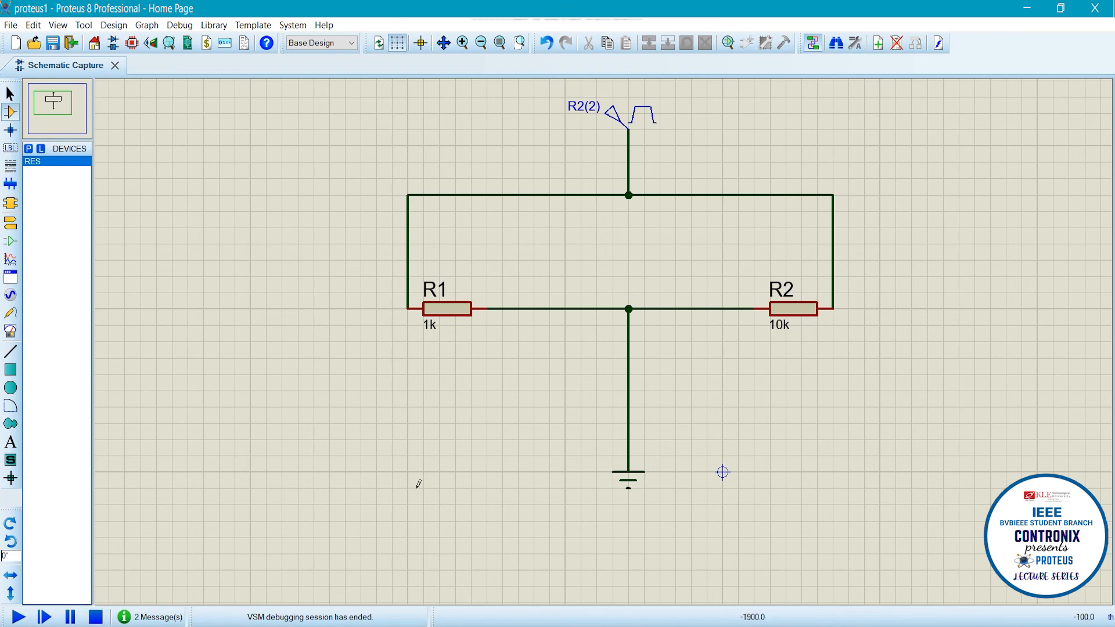